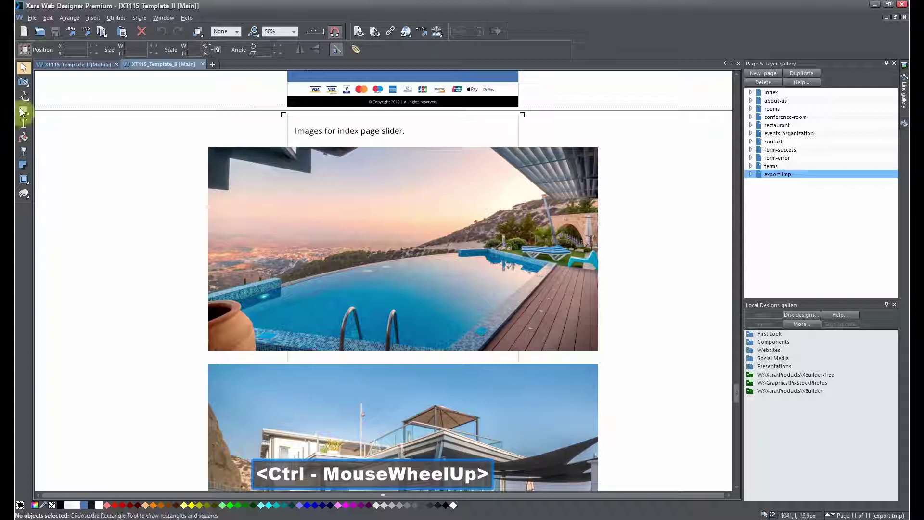
Draw a rectangle about 790 by 320 px over the pool photo and give it a 4px white outline
{"action": "left_click", "coordinate": [23, 110]}
{"action": "left_click_drag", "start_coordinate": [342, 235], "coordinate": [512, 289]}
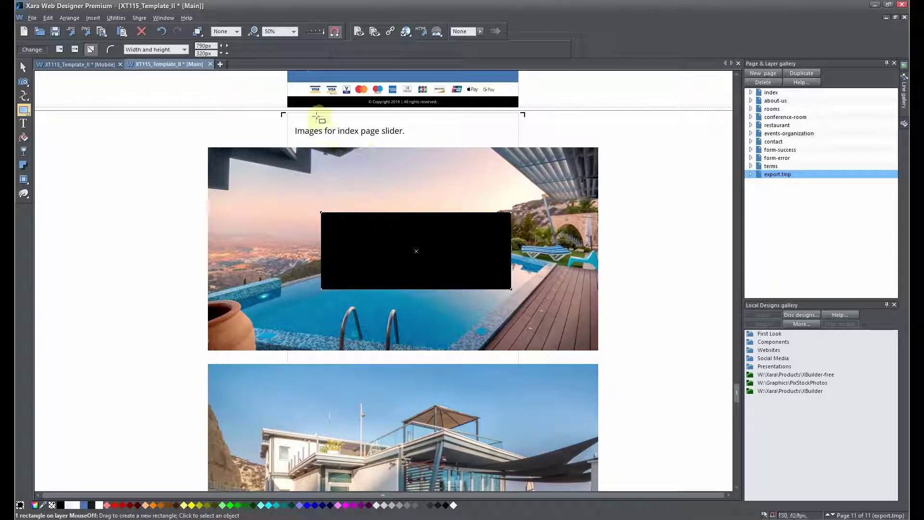
{"action": "left_click", "coordinate": [236, 32]}
{"action": "left_click", "coordinate": [229, 72]}
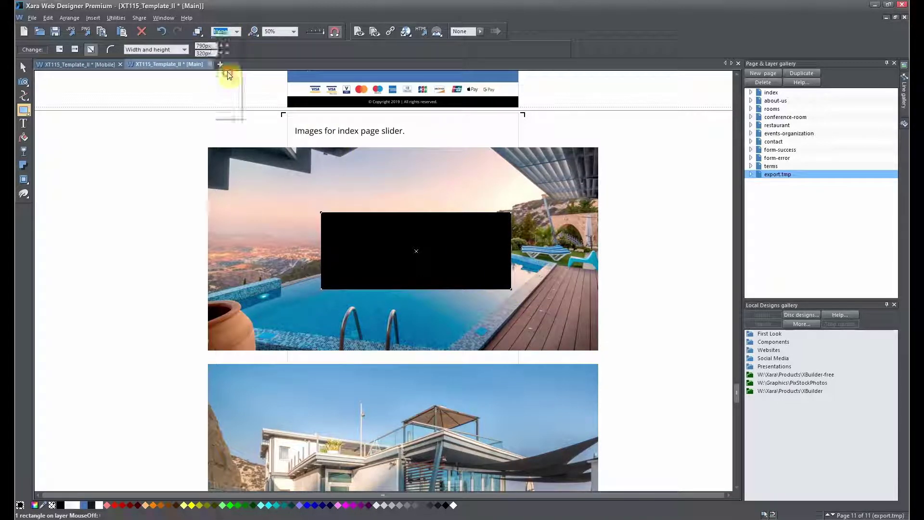
{"action": "left_click", "coordinate": [452, 505]}
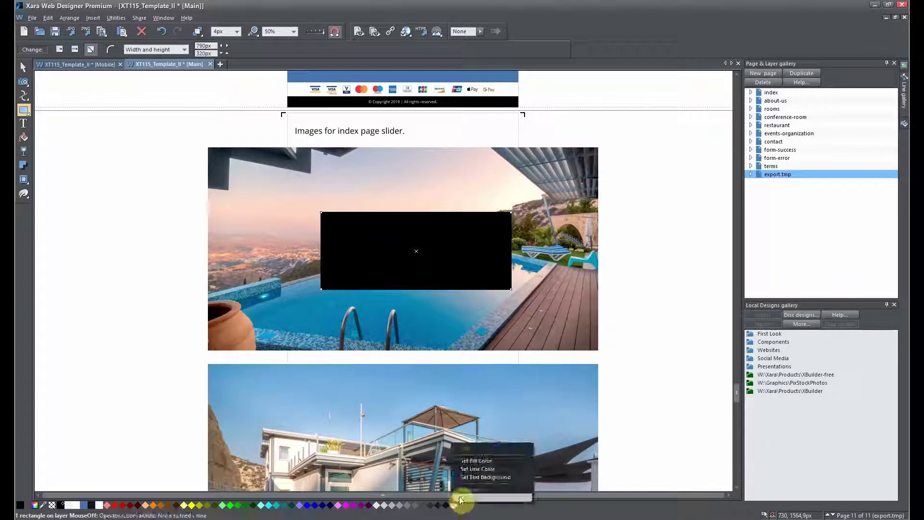
{"action": "left_click", "coordinate": [484, 469]}
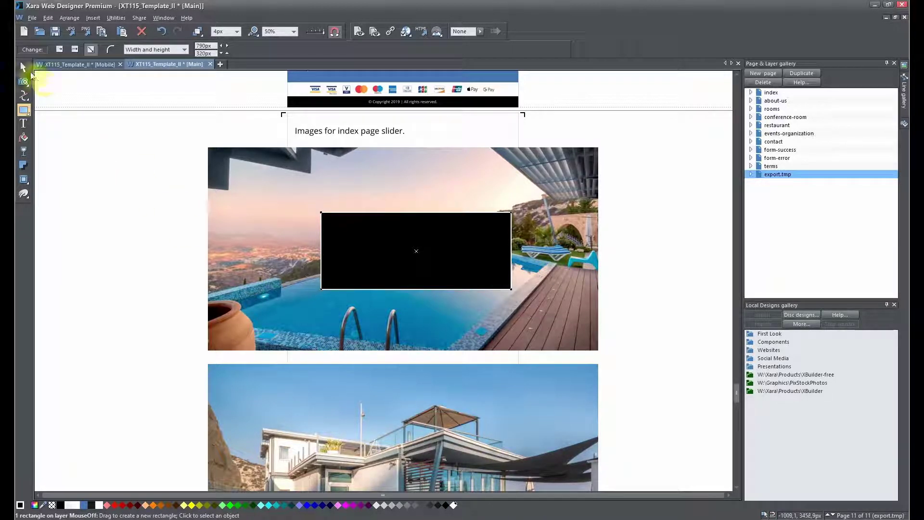
Move the rectangle to the centre of the pool photo and add the auto-fitting text "Best Hotel Ever" inside it
{"action": "left_click", "coordinate": [23, 68]}
{"action": "left_click_drag", "start_coordinate": [443, 269], "coordinate": [413, 259]}
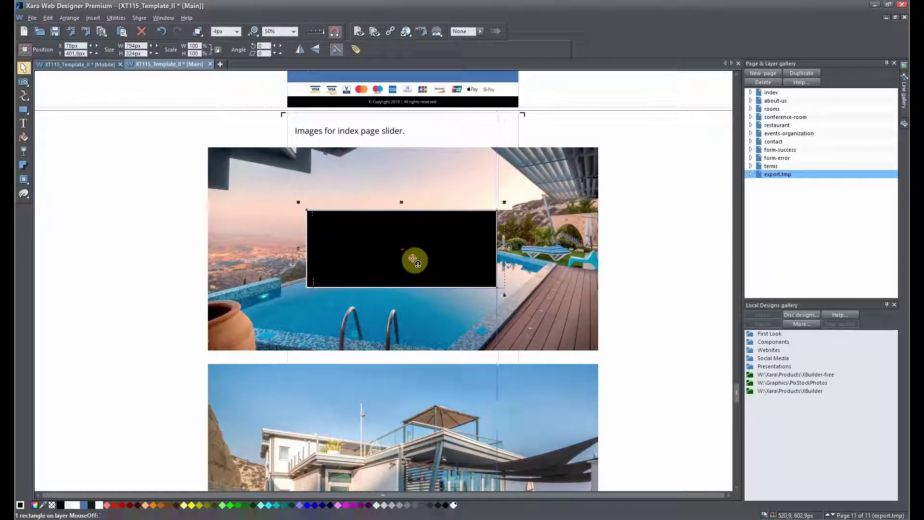
{"action": "left_click", "coordinate": [24, 124]}
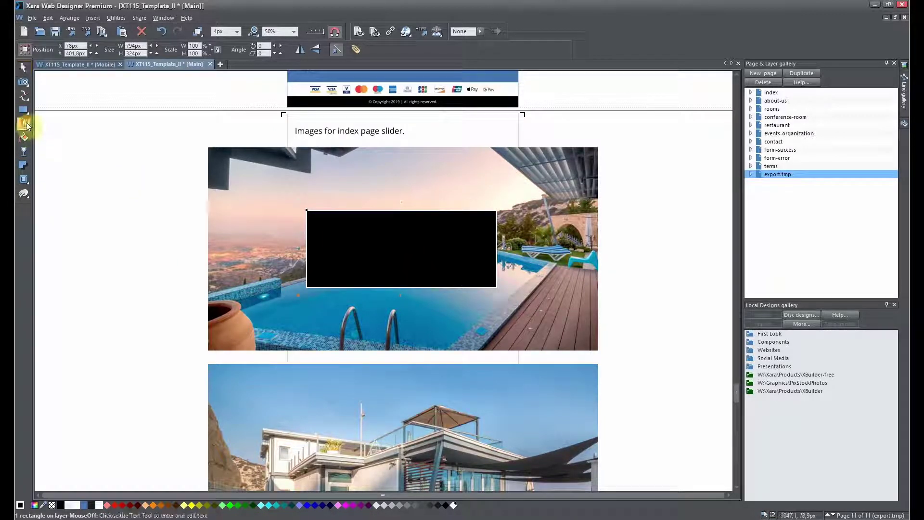
{"action": "left_click", "coordinate": [366, 265]}
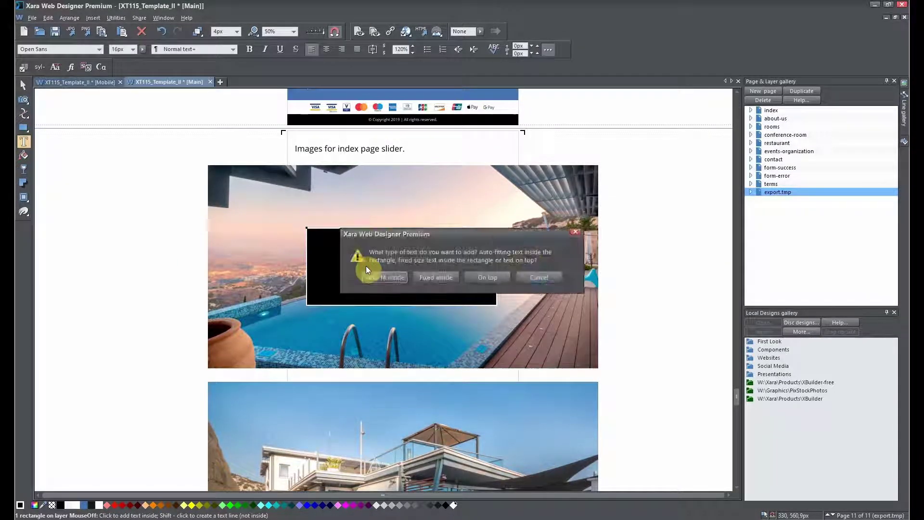
{"action": "left_click", "coordinate": [384, 278]}
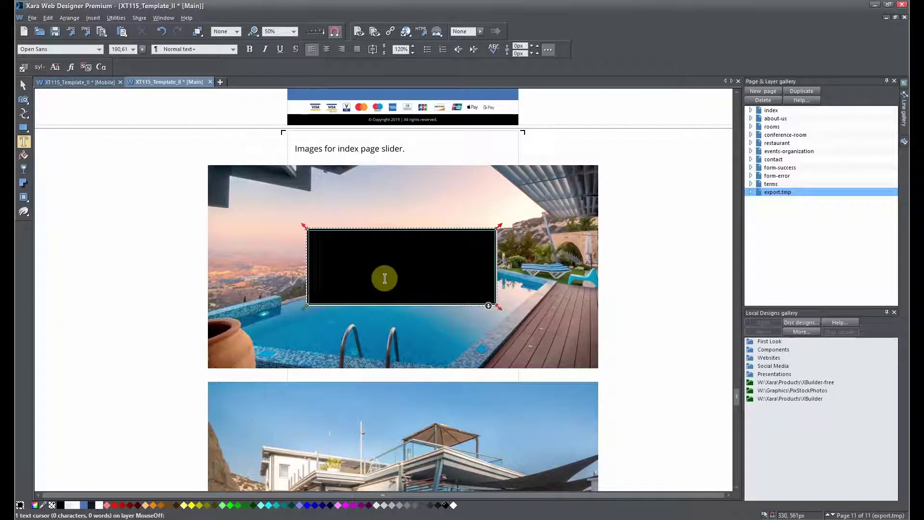
{"action": "type", "text": "Best Hot"}
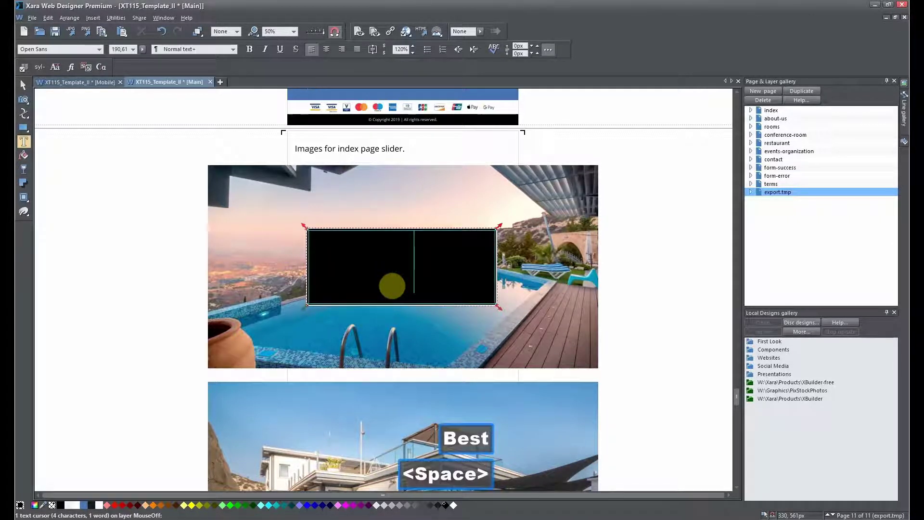
{"action": "type", "text": "el Ever"}
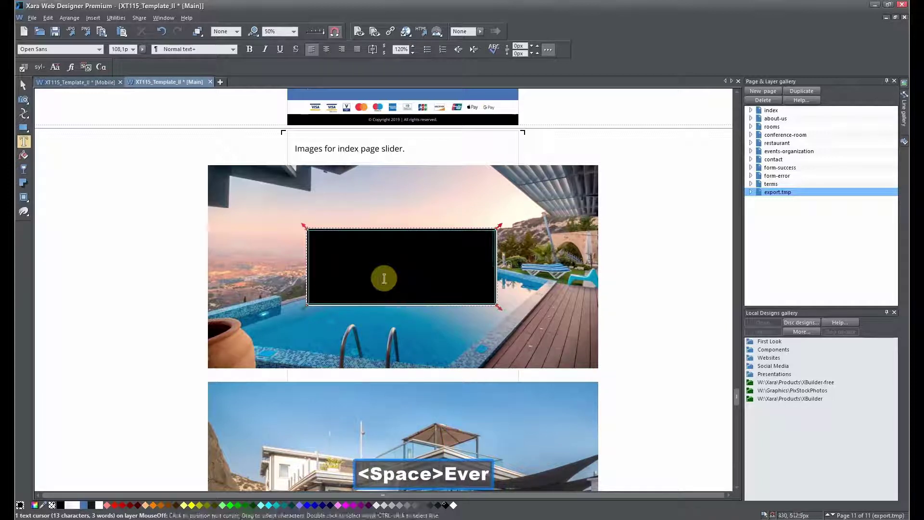
Apply the Heading 1 style to the whole "Best Hotel Ever" text and colour it white
{"action": "key", "text": "ctrl+a"}
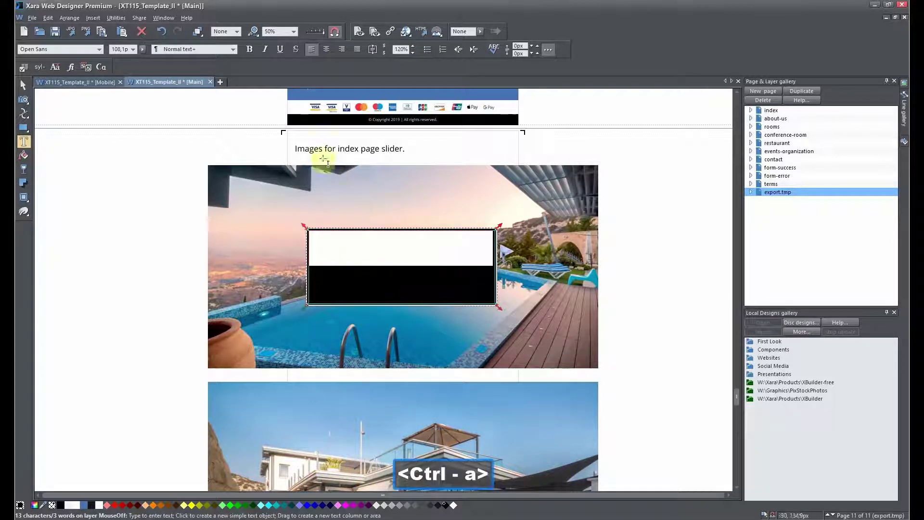
{"action": "left_click", "coordinate": [233, 50]}
{"action": "left_click", "coordinate": [229, 58]}
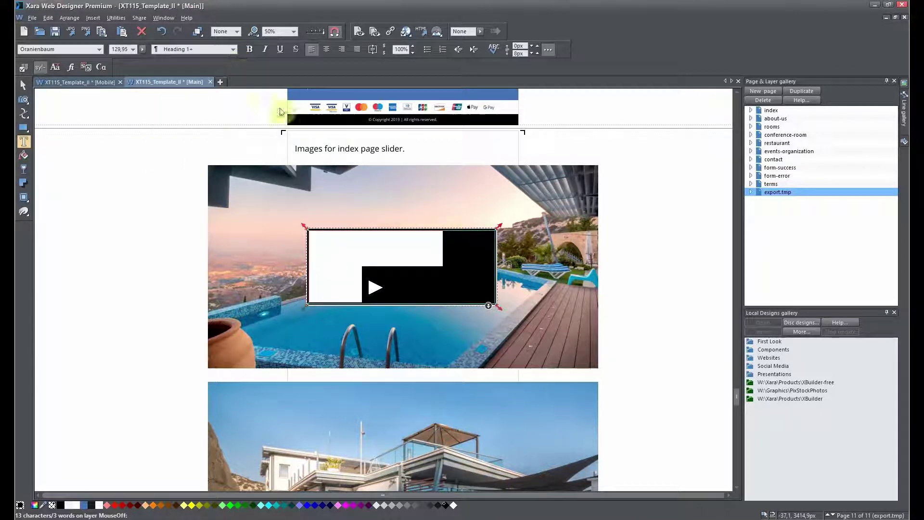
{"action": "right_click", "coordinate": [453, 504]}
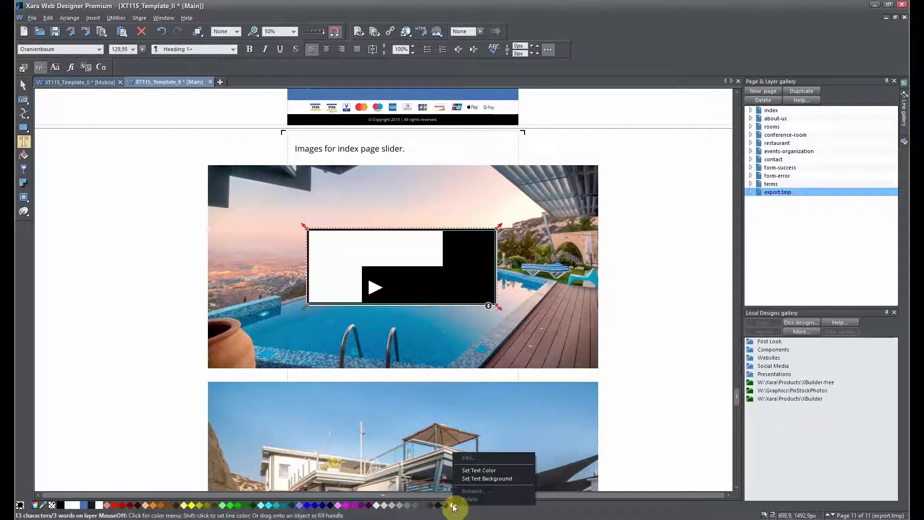
{"action": "left_click", "coordinate": [474, 479]}
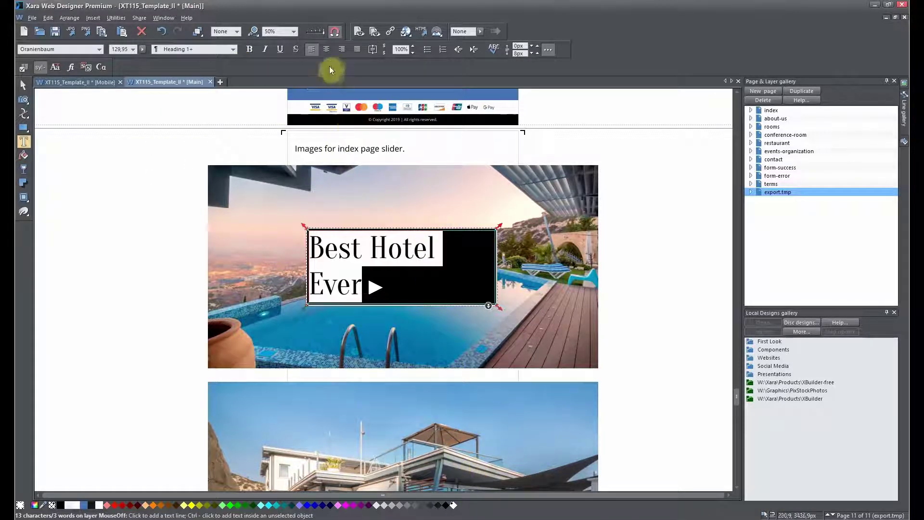
Centre the heading horizontally and vertically in the rectangle and increase its inner padding so it fits on one line
{"action": "left_click", "coordinate": [326, 49]}
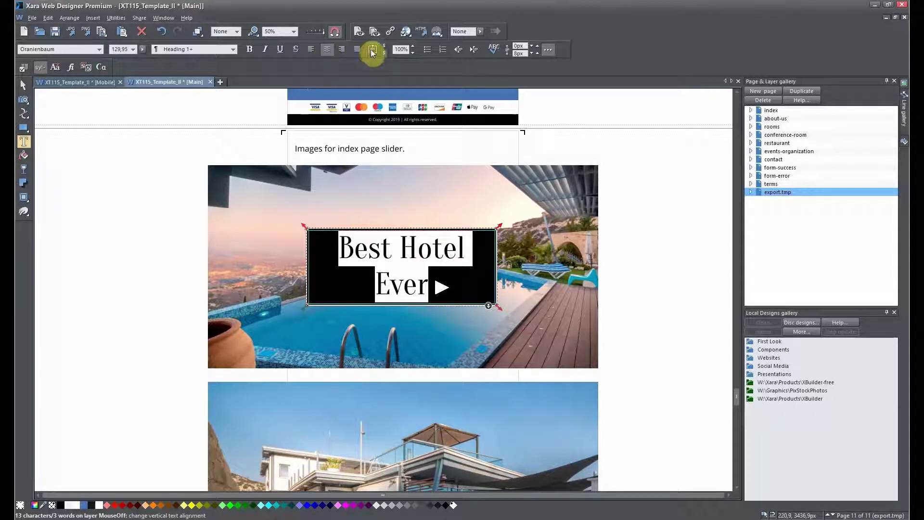
{"action": "left_click", "coordinate": [372, 50]}
{"action": "left_click", "coordinate": [410, 64]}
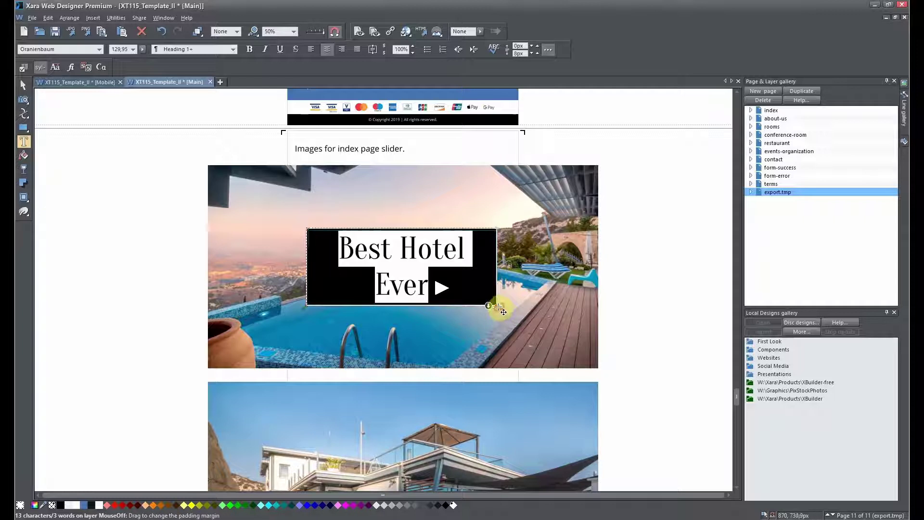
{"action": "left_click_drag", "start_coordinate": [498, 307], "coordinate": [488, 298]}
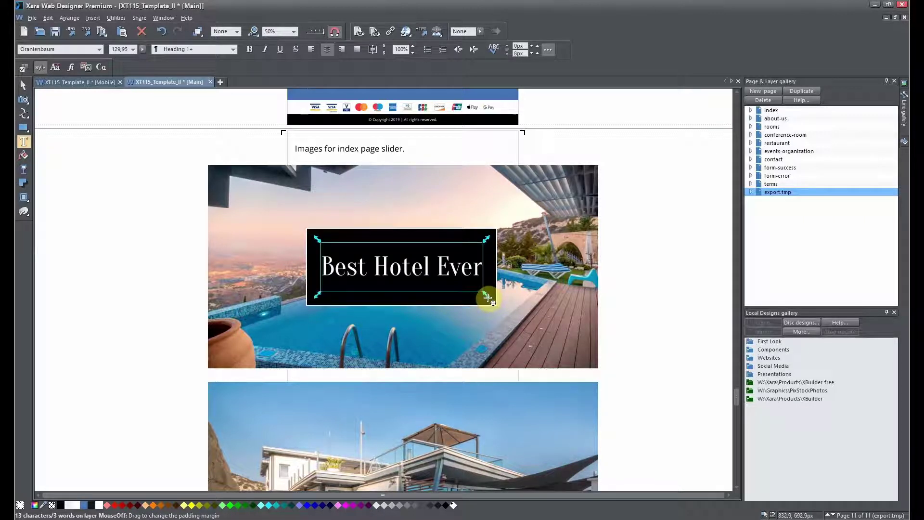
{"action": "key", "text": "ctrl+a"}
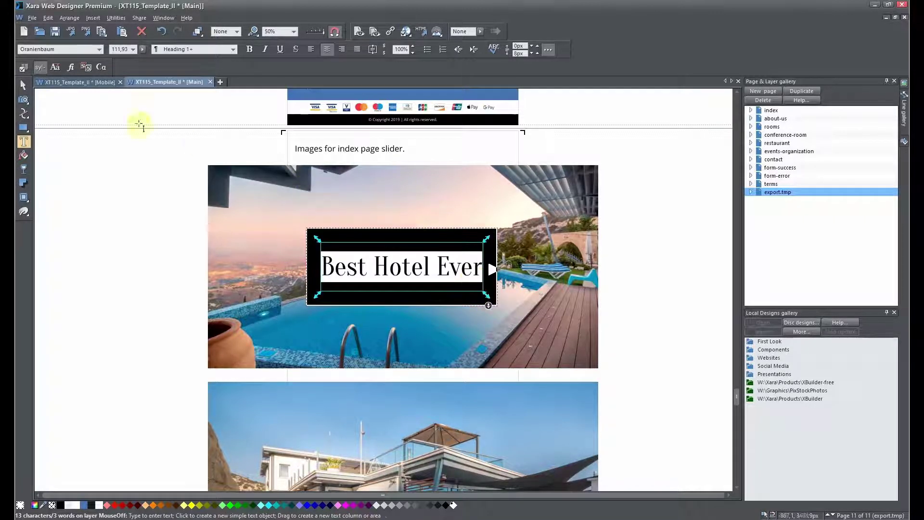
Select only the rectangle behind the heading and clear its fill colour
{"action": "left_click", "coordinate": [23, 84]}
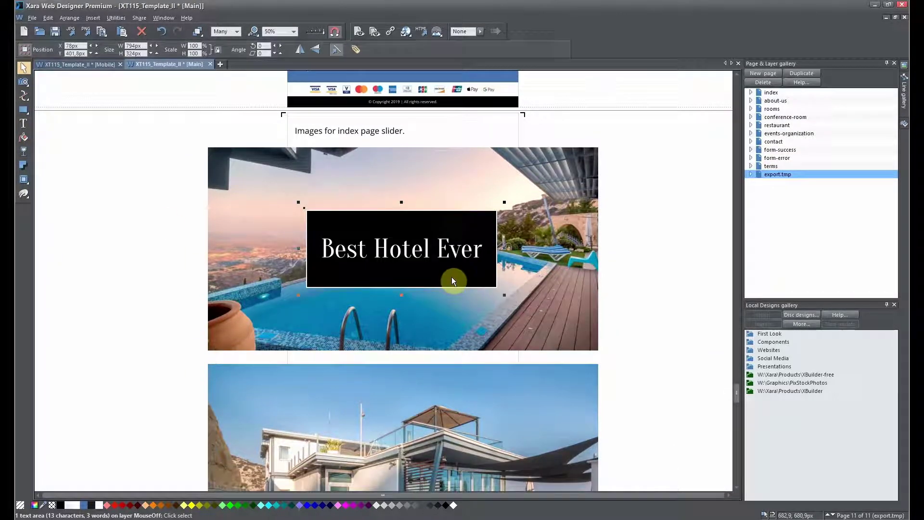
{"action": "left_click", "coordinate": [321, 225], "text": "ctrl"}
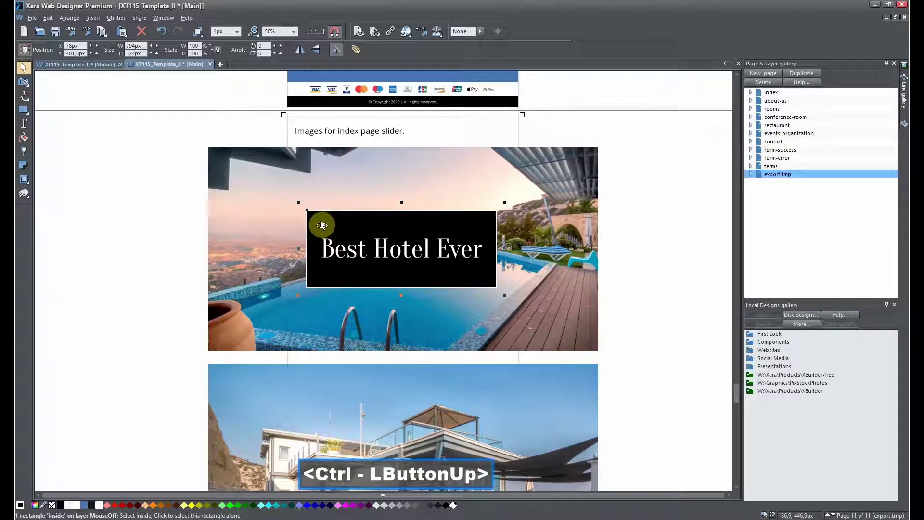
{"action": "left_click", "coordinate": [52, 508]}
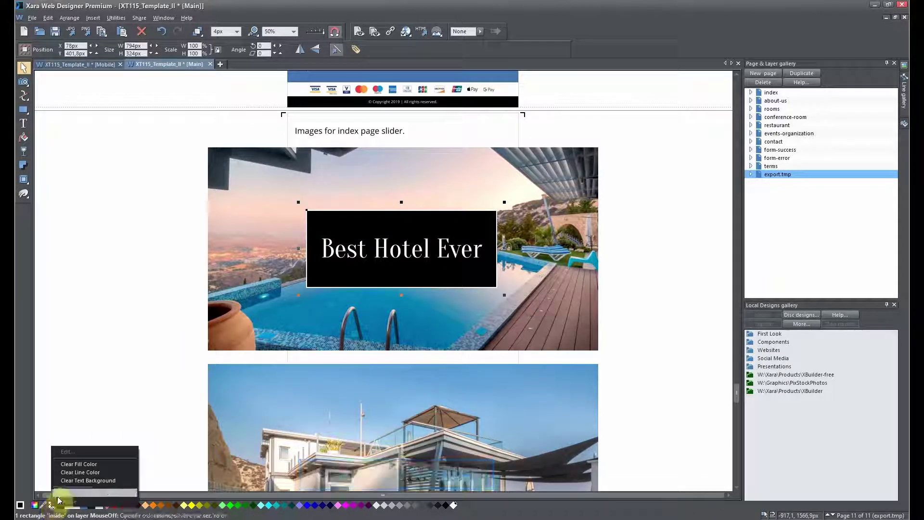
{"action": "left_click", "coordinate": [85, 465]}
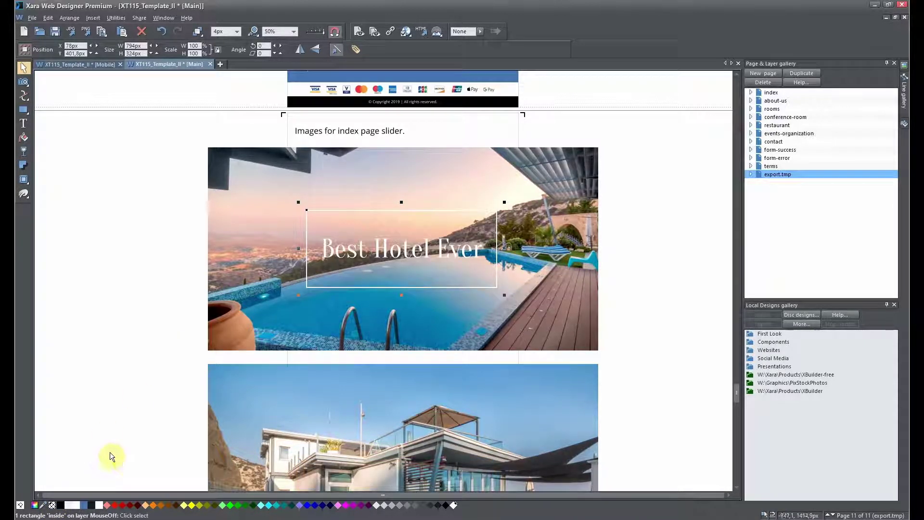
Remove the filename, htmlclass=hide and PageControl:top;left; names from the pool photo
{"action": "left_click", "coordinate": [495, 169]}
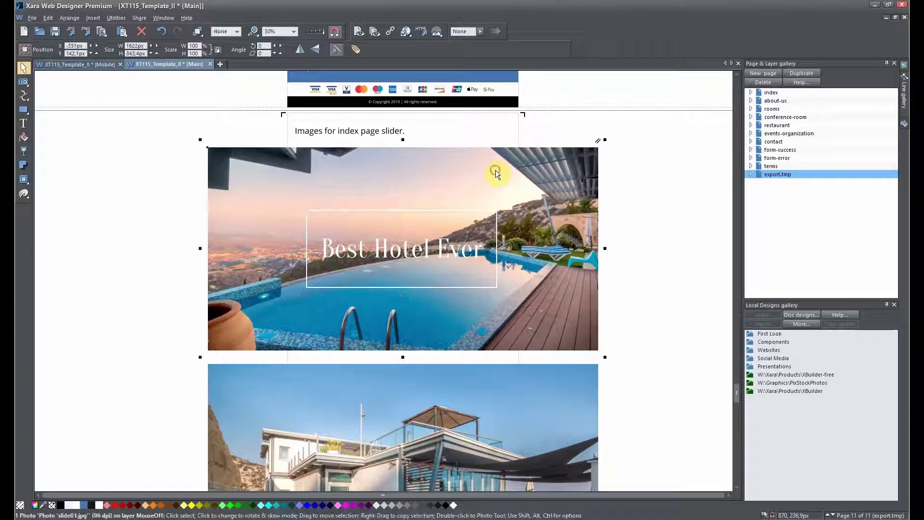
{"action": "left_click", "coordinate": [356, 49]}
{"action": "left_click", "coordinate": [632, 215]}
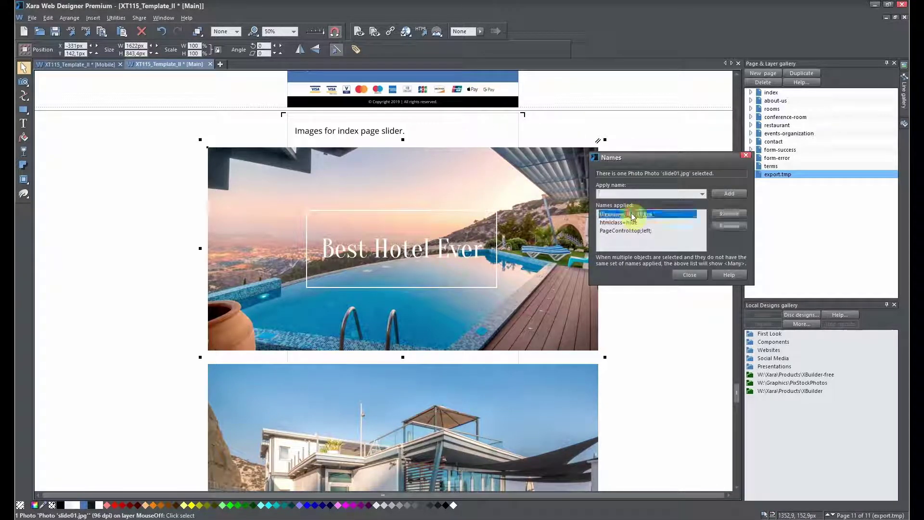
{"action": "left_click", "coordinate": [736, 213]}
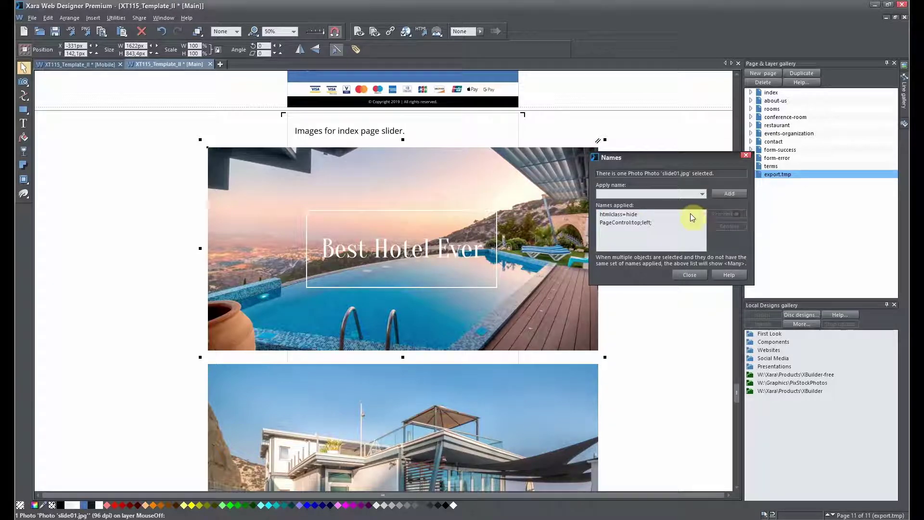
{"action": "left_click", "coordinate": [687, 214]}
{"action": "left_click", "coordinate": [729, 214]}
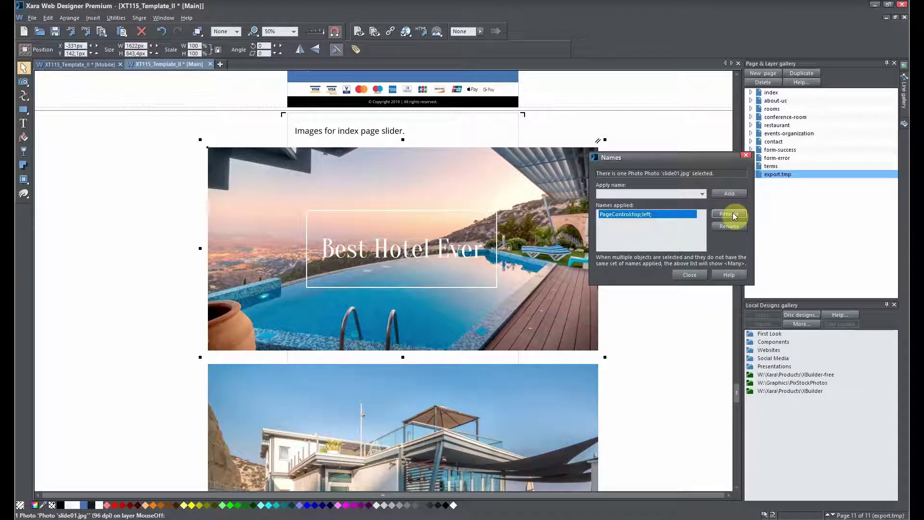
{"action": "left_click", "coordinate": [733, 212]}
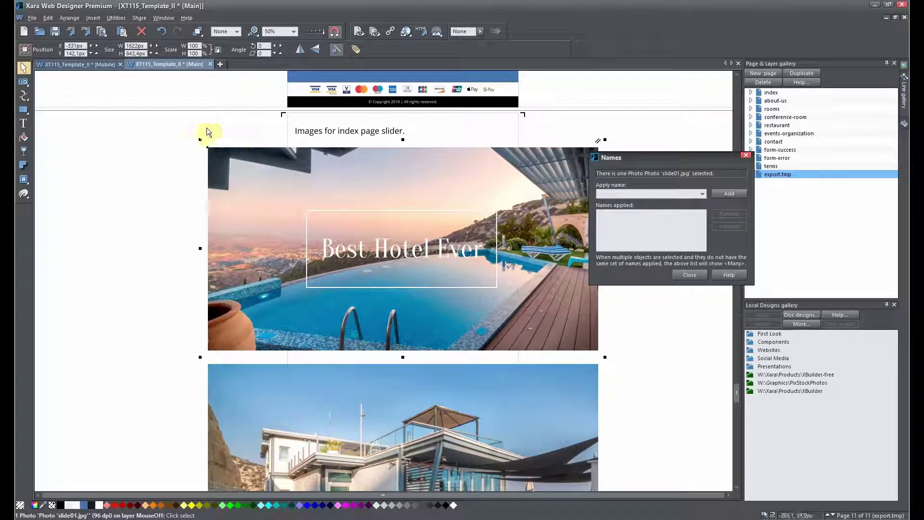
Select the pool photo together with its framed heading and group them
{"action": "left_click_drag", "start_coordinate": [188, 139], "coordinate": [612, 358]}
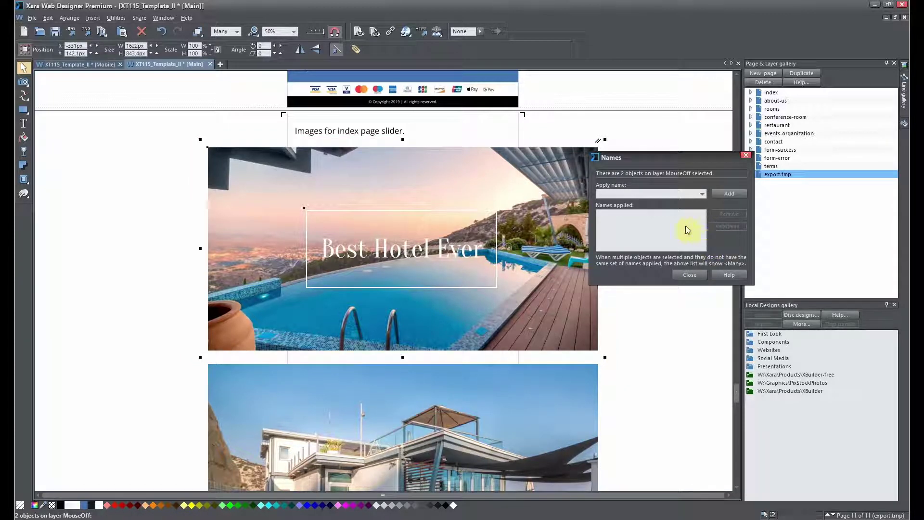
{"action": "left_click", "coordinate": [69, 18]}
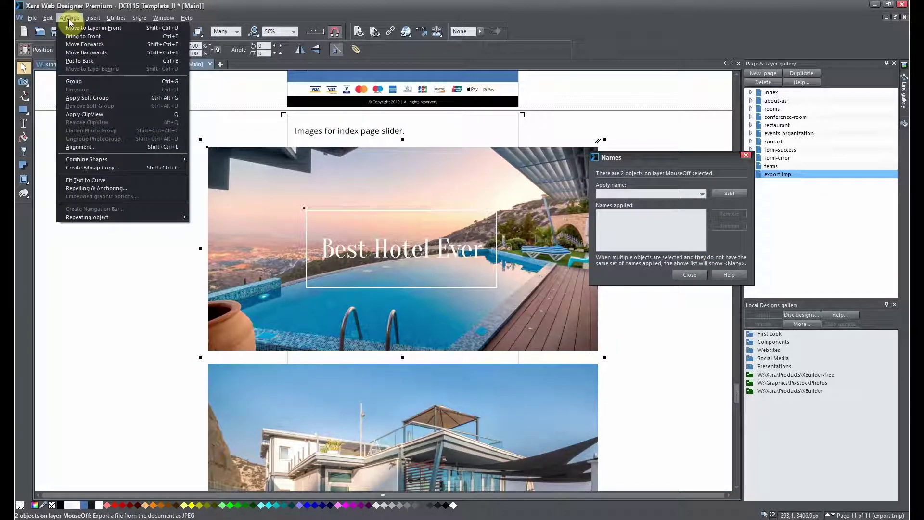
{"action": "left_click", "coordinate": [137, 83]}
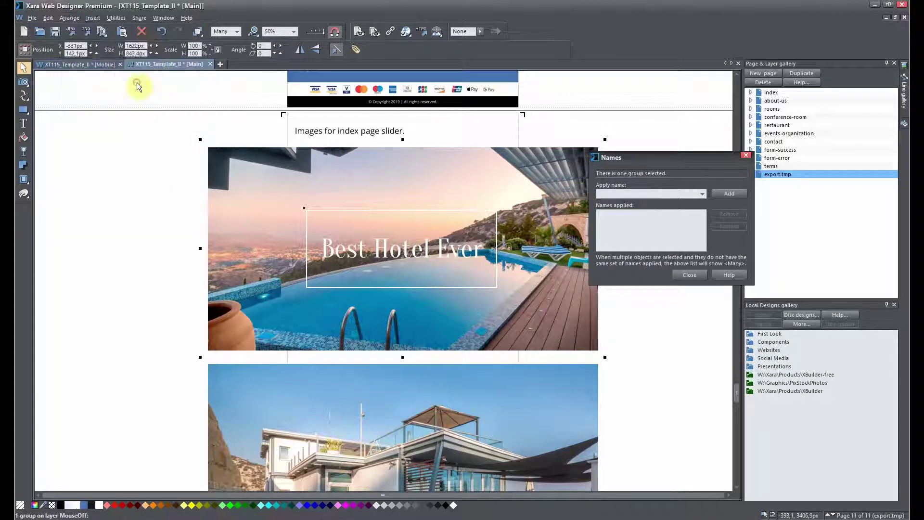
Apply the existing name htmlclass=hide to the new group
{"action": "left_click", "coordinate": [702, 194]}
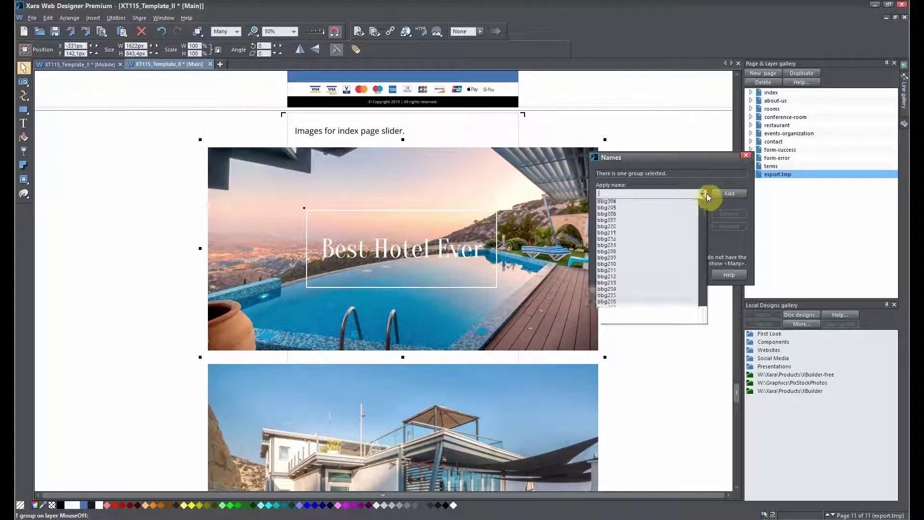
{"action": "left_click_drag", "start_coordinate": [703, 226], "coordinate": [711, 353]}
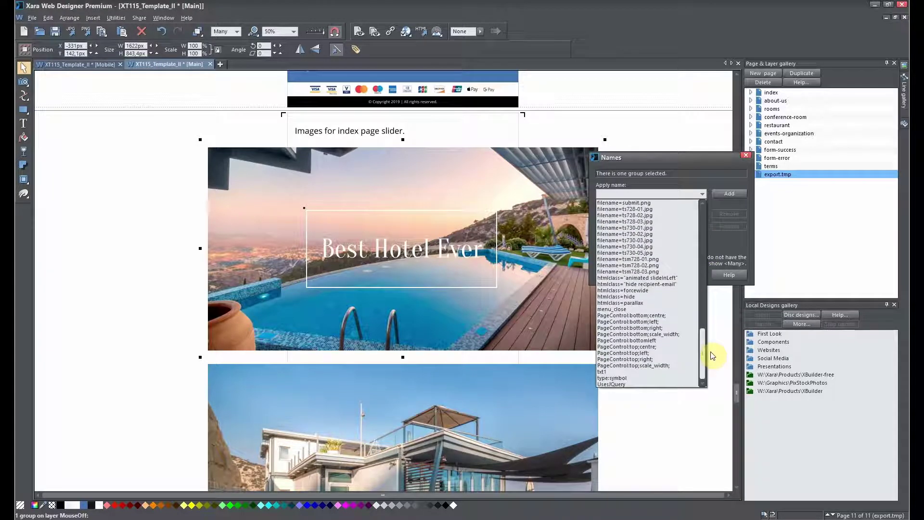
{"action": "left_click", "coordinate": [673, 303]}
{"action": "left_click", "coordinate": [729, 193]}
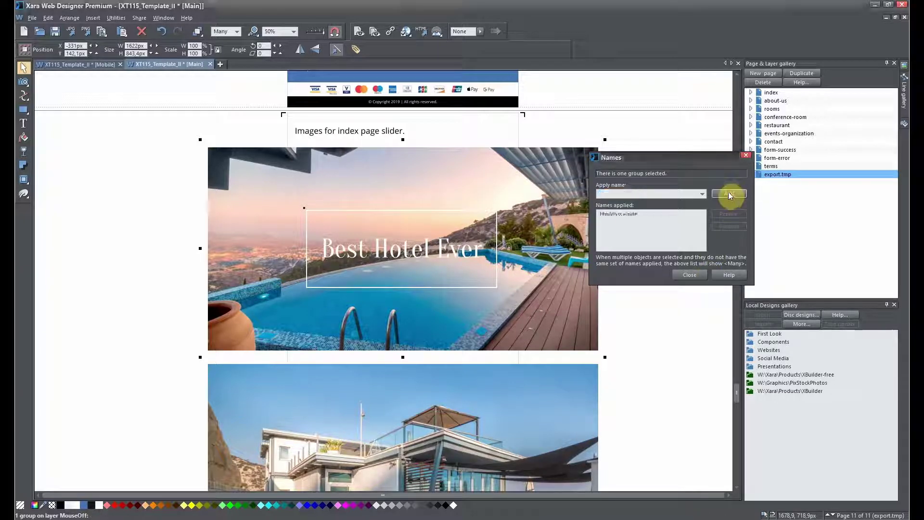
Apply the existing name filename=slide01.jpg to the pool photo group and preview the website with its slider
{"action": "left_click", "coordinate": [702, 193]}
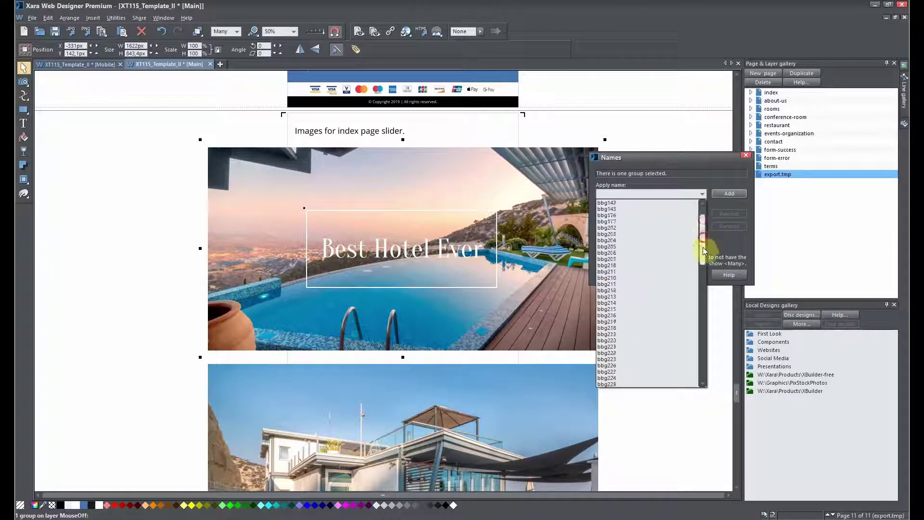
{"action": "left_click_drag", "start_coordinate": [702, 247], "coordinate": [700, 330]}
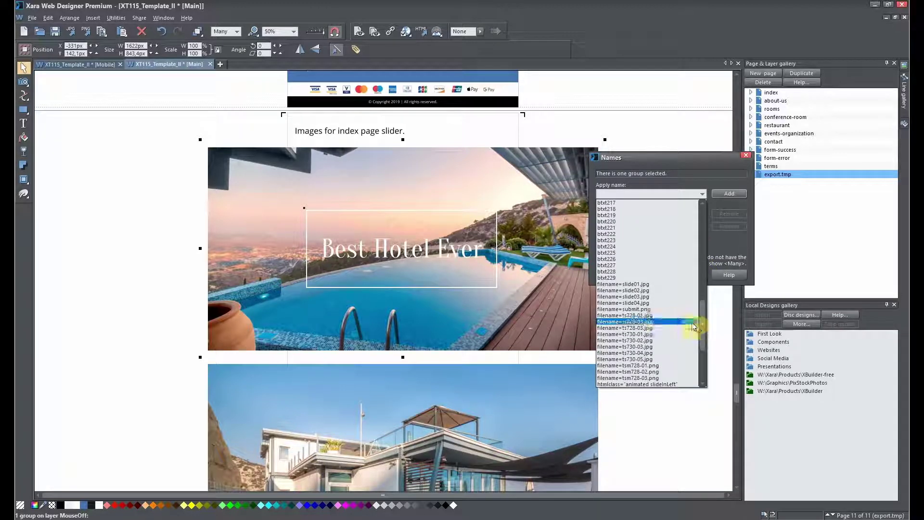
{"action": "left_click", "coordinate": [646, 285]}
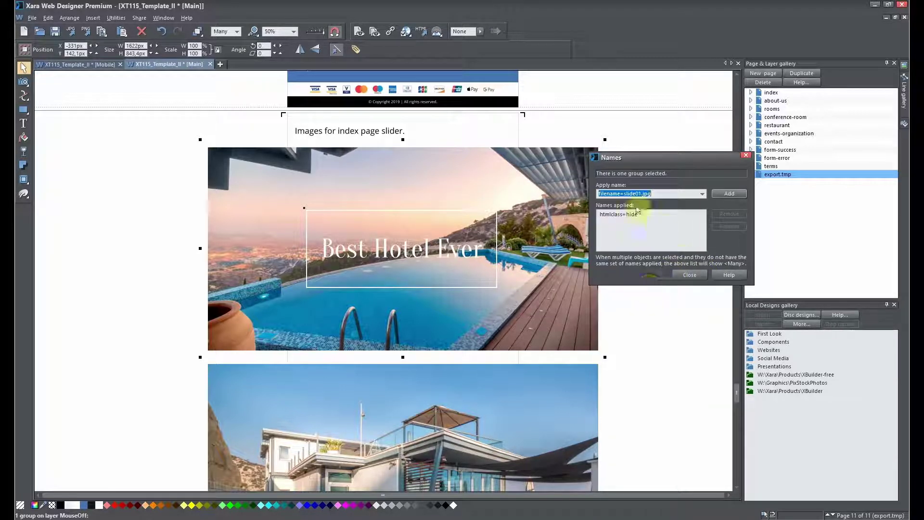
{"action": "left_click", "coordinate": [640, 193]}
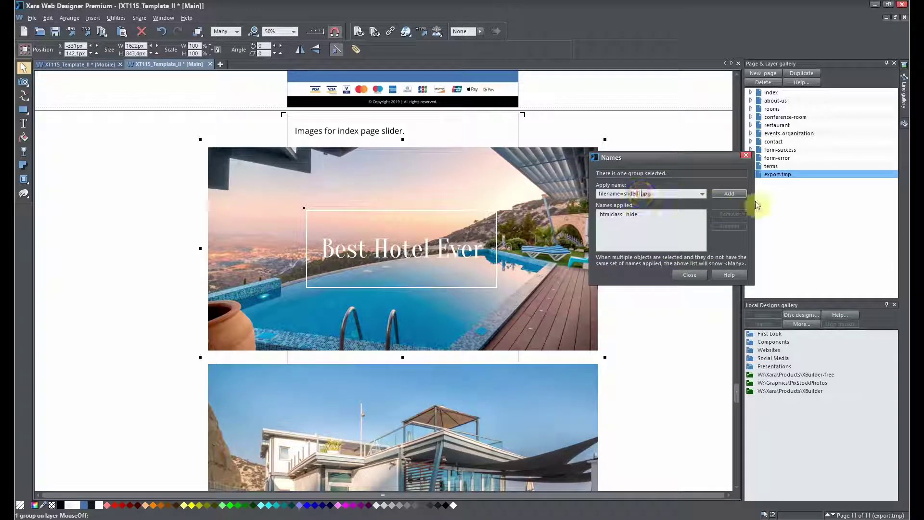
{"action": "left_click", "coordinate": [729, 193]}
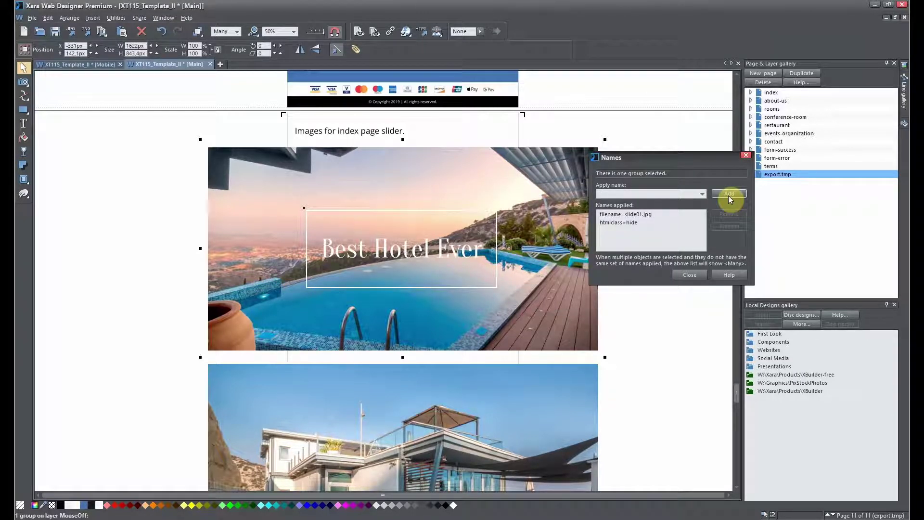
{"action": "left_click", "coordinate": [373, 32]}
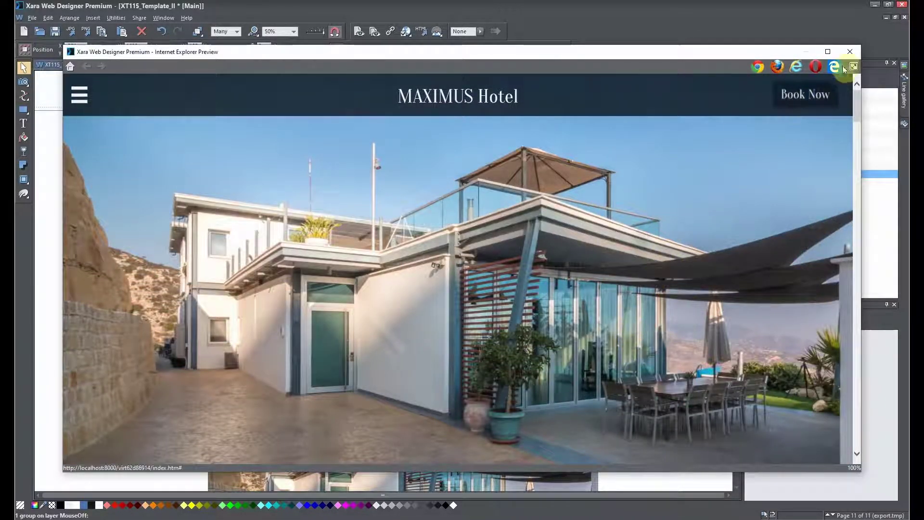
{"action": "left_click", "coordinate": [849, 53]}
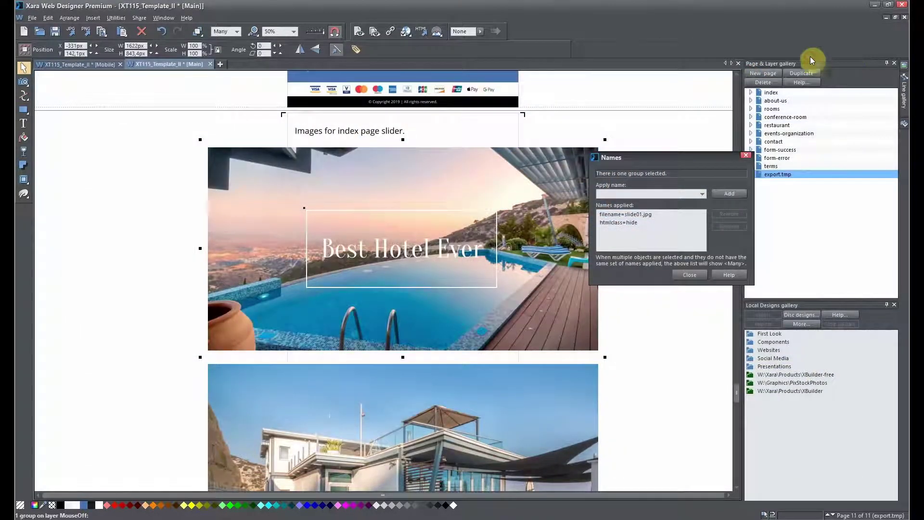
Add a text block over the building photo with the line "My text" followed by a paragraph of placeholder text
{"action": "scroll", "coordinate": [418, 299], "scroll_direction": "down", "scroll_amount": 6}
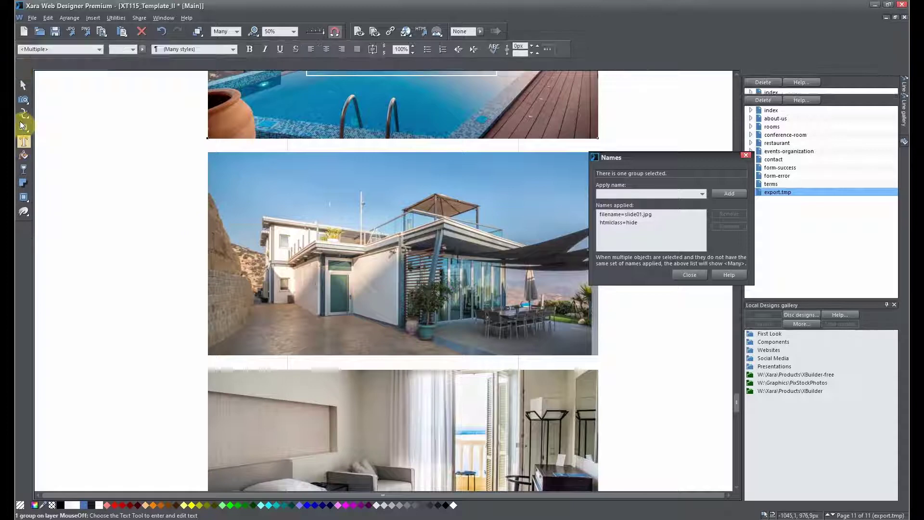
{"action": "key", "text": "Delete"}
{"action": "left_click", "coordinate": [23, 123]}
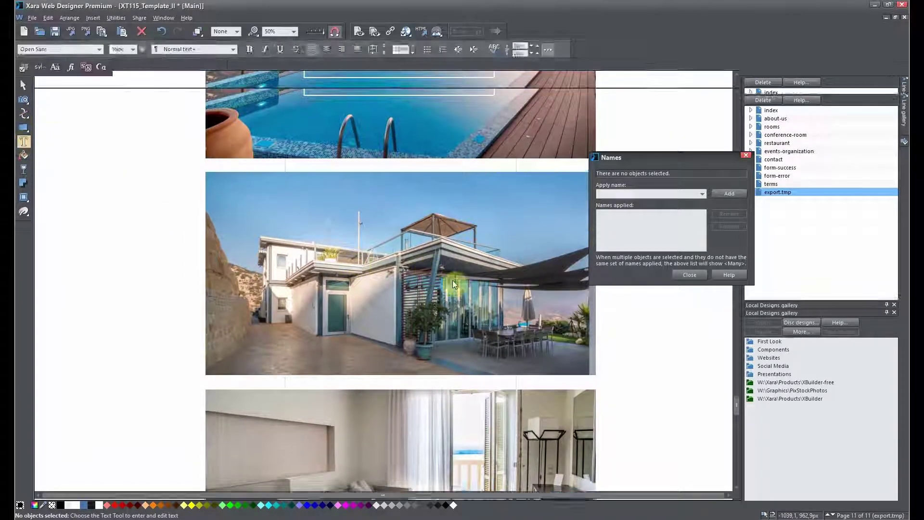
{"action": "left_click", "coordinate": [553, 285]}
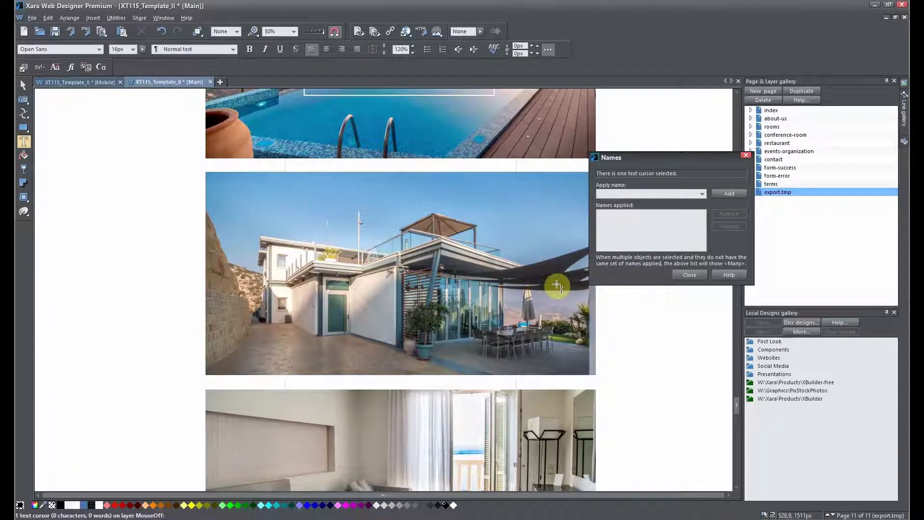
{"action": "type", "text": "My text"}
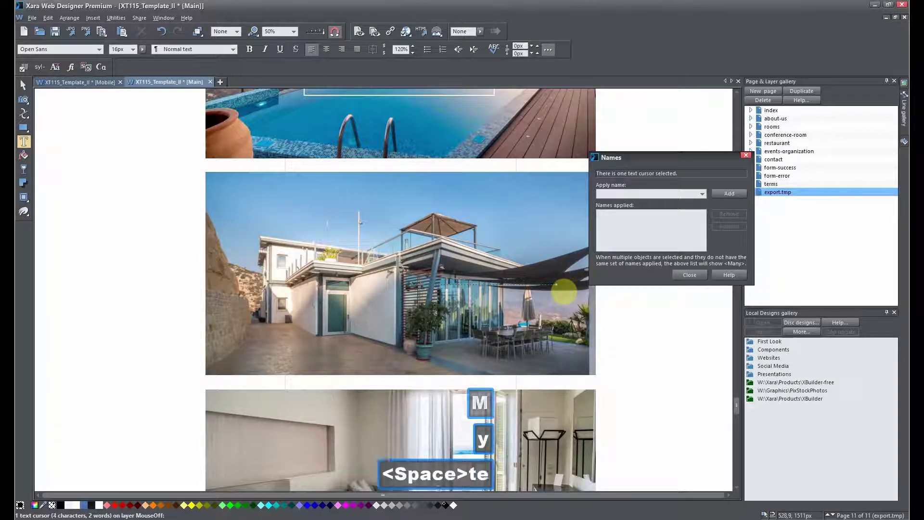
{"action": "key", "text": "ctrl+shift+l"}
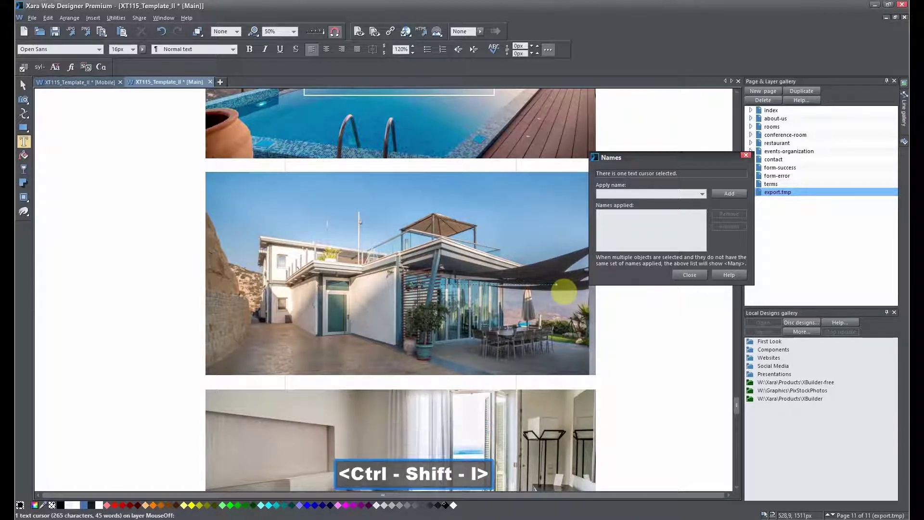
{"action": "key", "text": "Escape"}
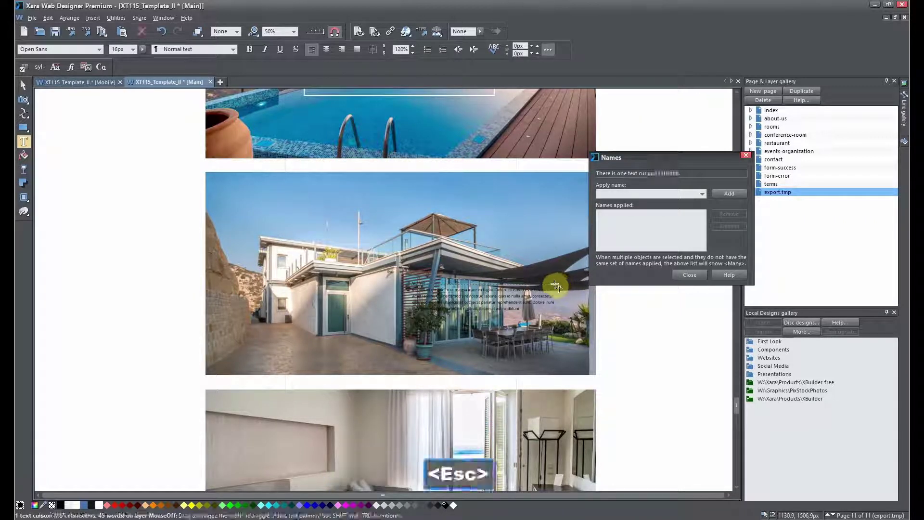
Select all the text in the new block on the building photo and set its colour to white
{"action": "key", "text": "ctrl+a"}
{"action": "left_click", "coordinate": [481, 311]}
{"action": "key", "text": "ctrl+a"}
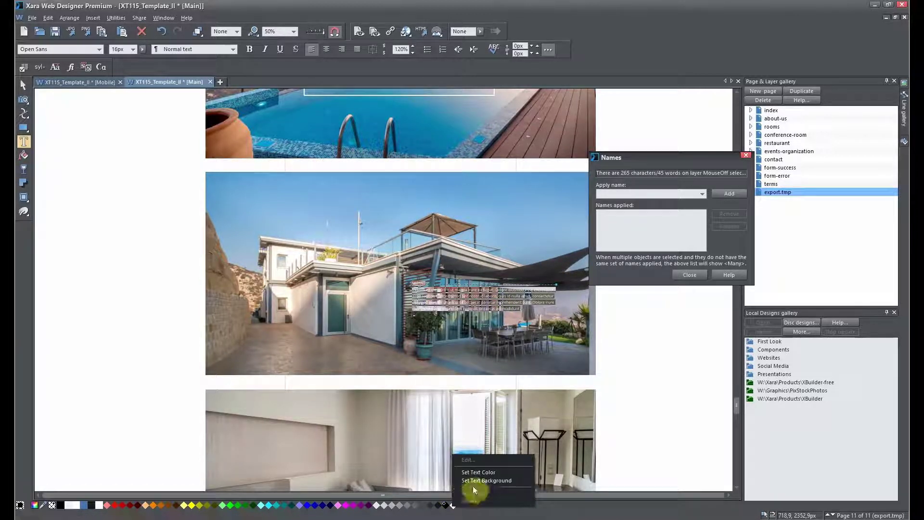
{"action": "left_click", "coordinate": [453, 505]}
Apply the Heading 1 style to the "My text" line only
{"action": "scroll", "coordinate": [511, 272], "scroll_direction": "up", "scroll_amount": 5}
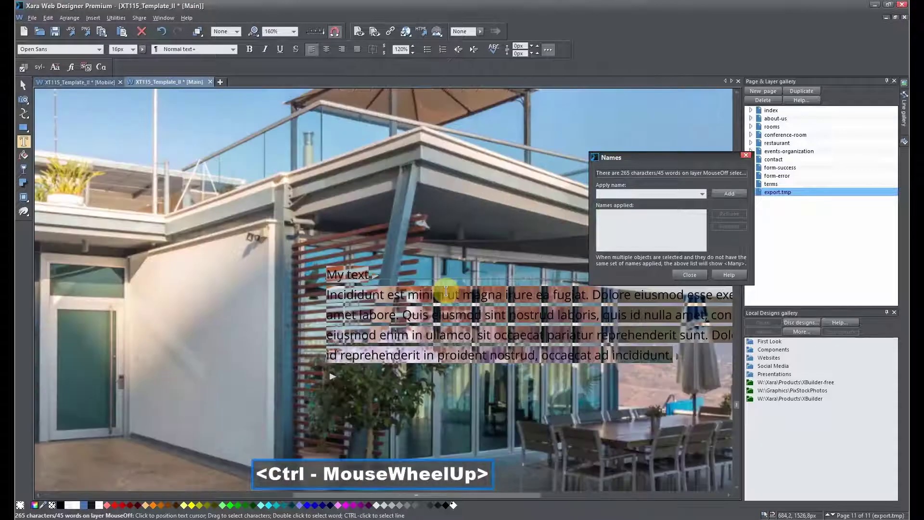
{"action": "left_click", "coordinate": [373, 279]}
{"action": "left_click_drag", "start_coordinate": [373, 279], "coordinate": [322, 272]}
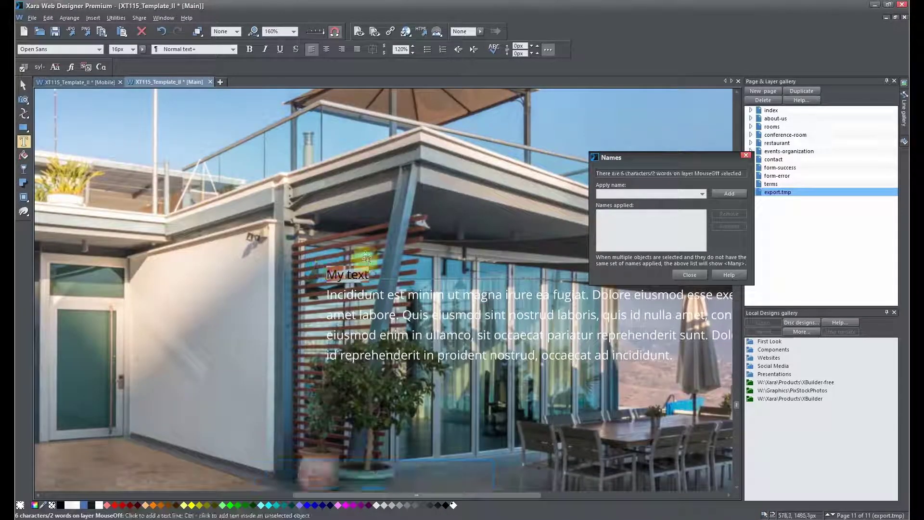
{"action": "left_click", "coordinate": [232, 50]}
{"action": "left_click", "coordinate": [204, 60]}
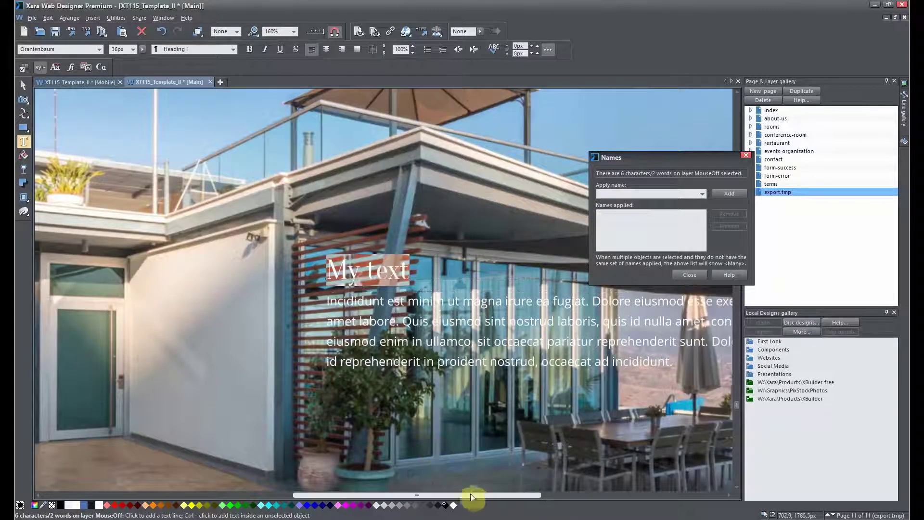
Set the text colour of the "My text" heading to white
{"action": "left_click", "coordinate": [399, 275]}
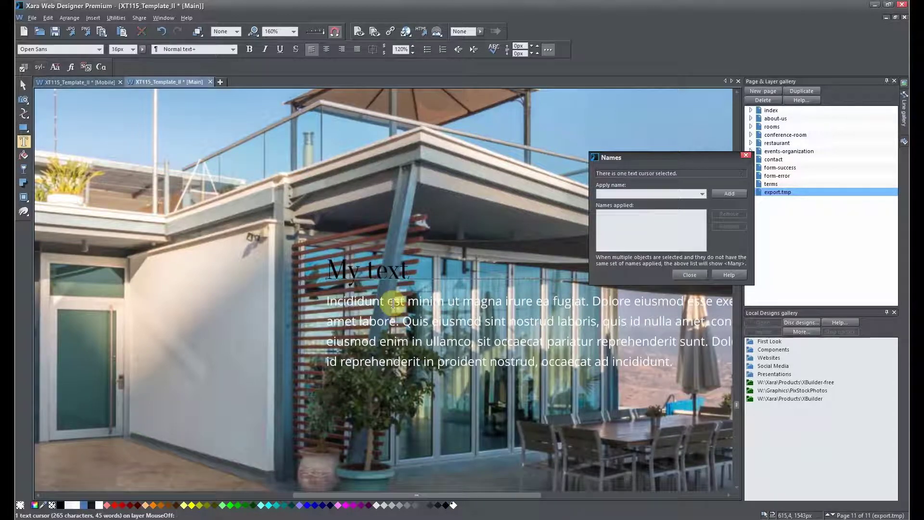
{"action": "triple_click", "coordinate": [312, 267]}
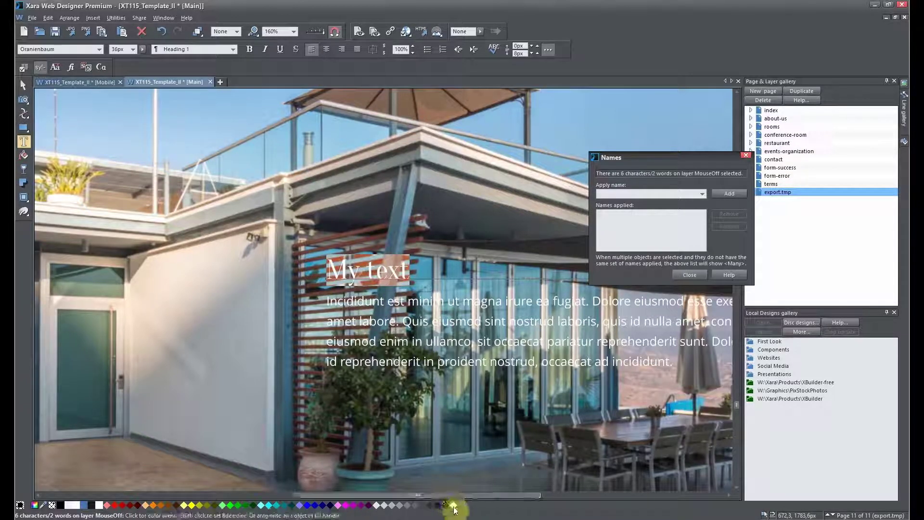
{"action": "right_click", "coordinate": [452, 504]}
{"action": "left_click", "coordinate": [484, 472]}
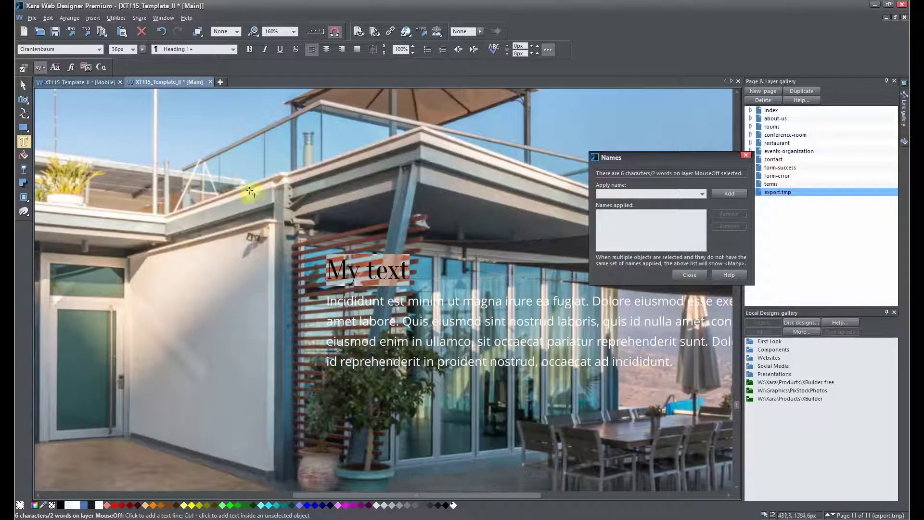
Move the text block into the sky at the building photo's upper left, at about X -101 px, Y 1148 px
{"action": "left_click", "coordinate": [23, 85]}
{"action": "scroll", "coordinate": [291, 231], "scroll_direction": "down", "scroll_amount": 5}
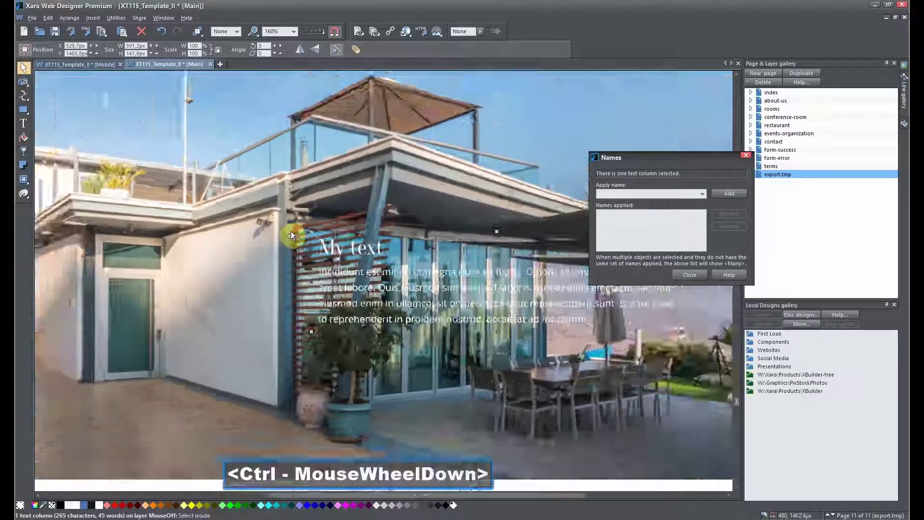
{"action": "scroll", "coordinate": [328, 272], "scroll_direction": "down", "scroll_amount": 1}
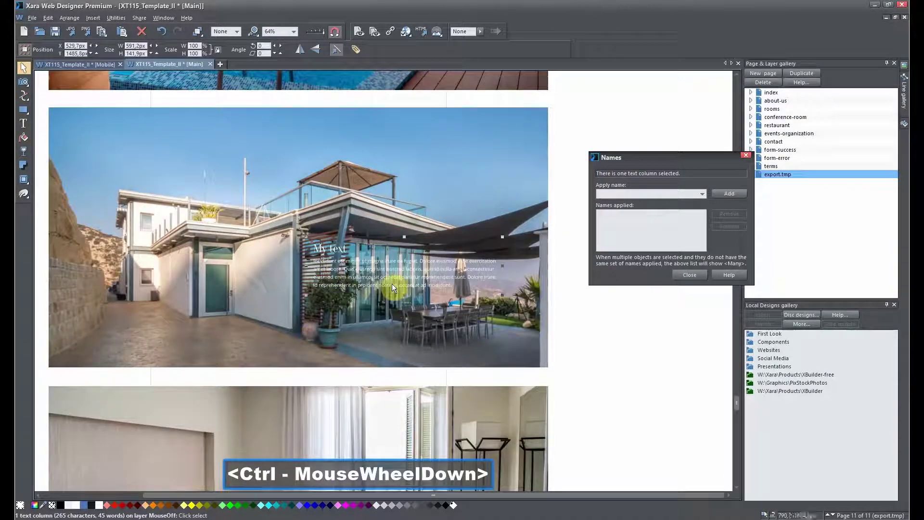
{"action": "scroll", "coordinate": [376, 279], "scroll_direction": "down", "scroll_amount": 3}
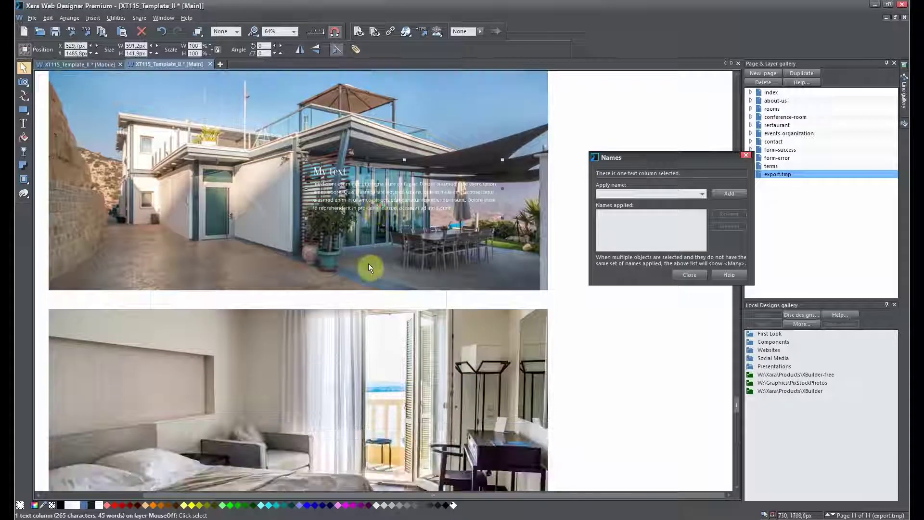
{"action": "scroll", "coordinate": [370, 265], "scroll_direction": "up", "scroll_amount": 2}
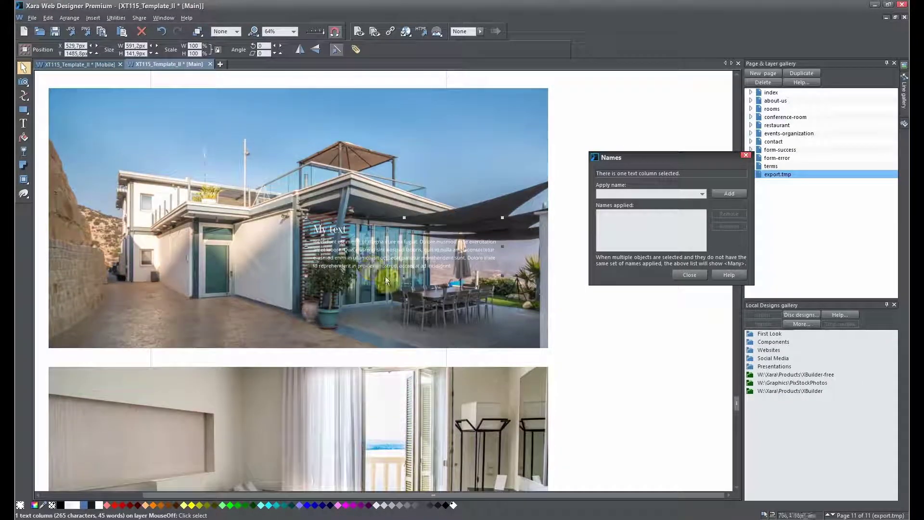
{"action": "left_click_drag", "start_coordinate": [384, 268], "coordinate": [158, 147]}
{"action": "scroll", "coordinate": [118, 139], "scroll_direction": "up", "scroll_amount": 3}
{"action": "scroll", "coordinate": [158, 148], "scroll_direction": "down", "scroll_amount": 3}
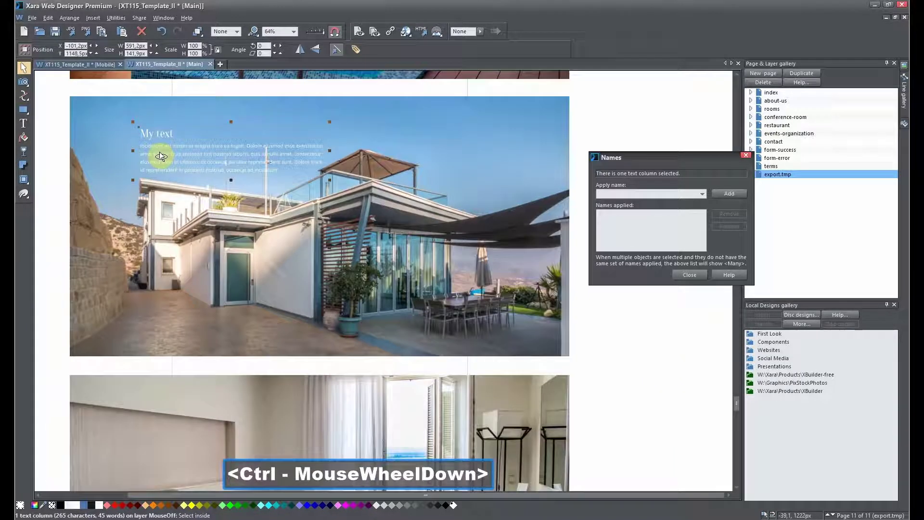
Remove the names filename=slide02.jpg, htmlclass=hide and PageControl:top;left; from the building photo
{"action": "left_click_drag", "start_coordinate": [57, 144], "coordinate": [98, 141]}
{"action": "left_click", "coordinate": [138, 166]}
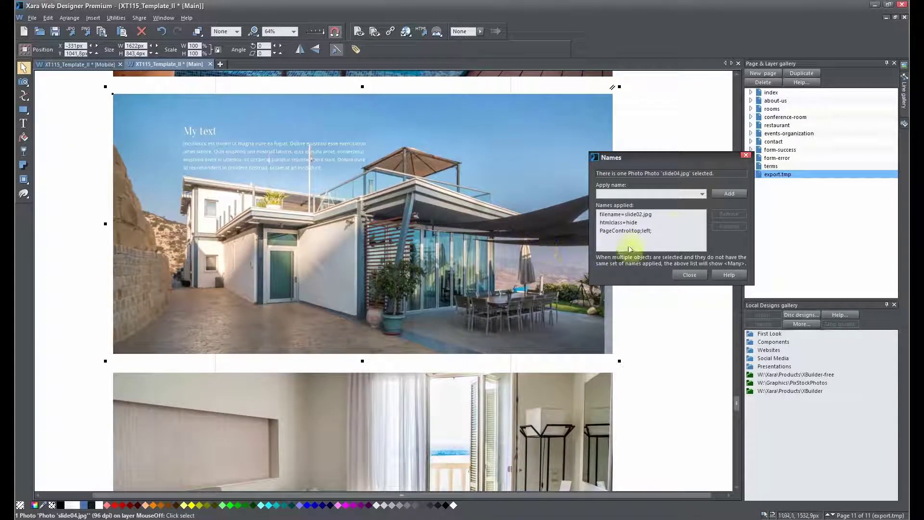
{"action": "left_click", "coordinate": [669, 215]}
{"action": "left_click", "coordinate": [724, 214]}
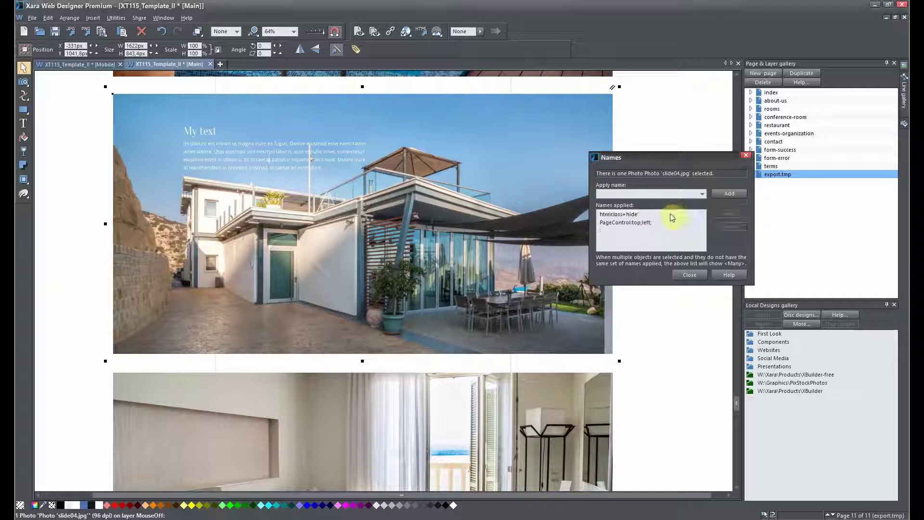
{"action": "left_click", "coordinate": [722, 212]}
{"action": "left_click", "coordinate": [724, 212]}
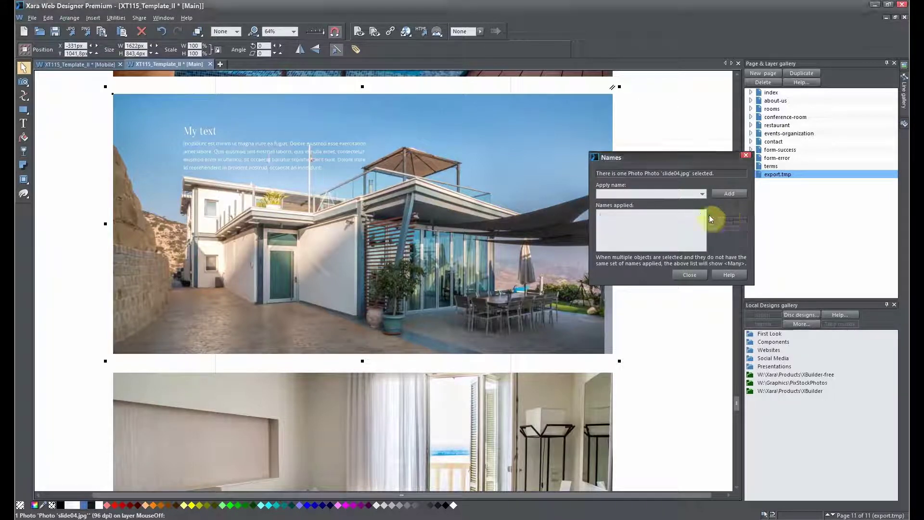
Select the building photo together with its text block and group them
{"action": "left_click_drag", "start_coordinate": [492, 221], "coordinate": [490, 221]}
{"action": "scroll", "coordinate": [452, 223], "scroll_direction": "down", "scroll_amount": 1, "text": "ctrl"}
{"action": "left_click", "coordinate": [145, 118]}
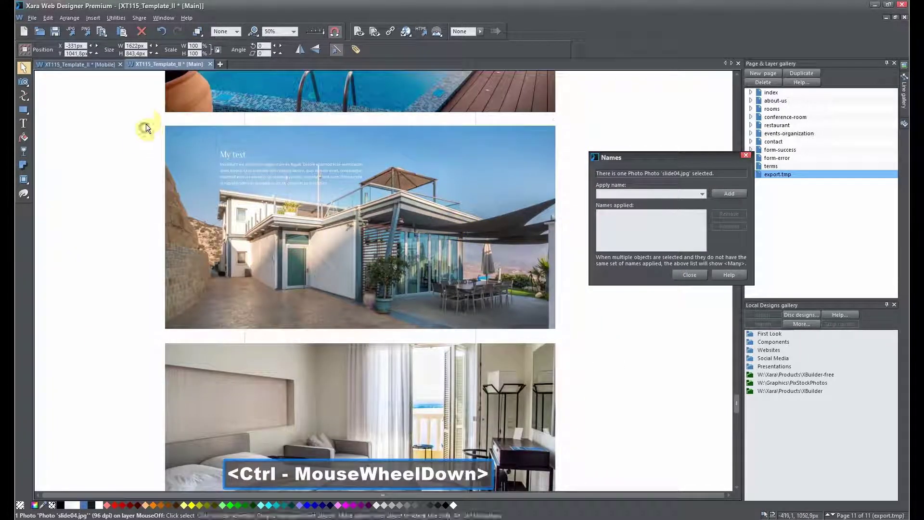
{"action": "left_click_drag", "start_coordinate": [207, 156], "coordinate": [579, 337]}
{"action": "left_click", "coordinate": [69, 18]}
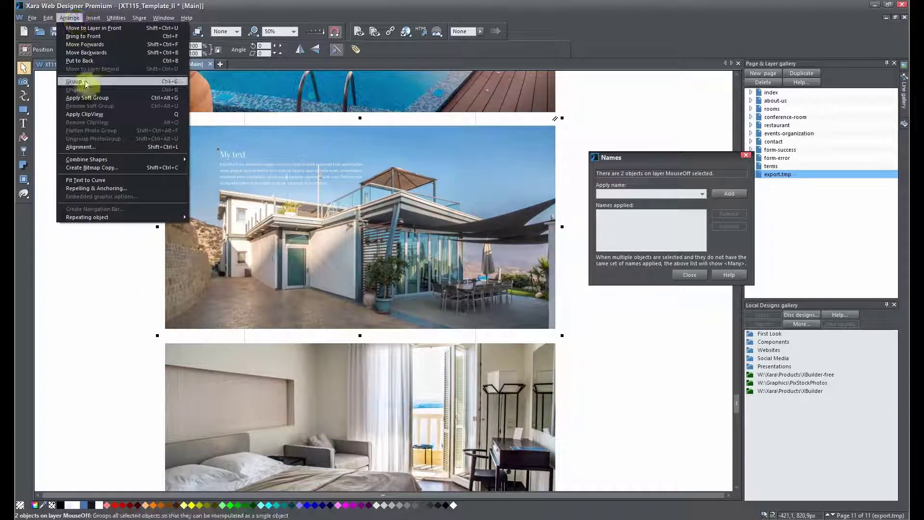
{"action": "left_click", "coordinate": [117, 83]}
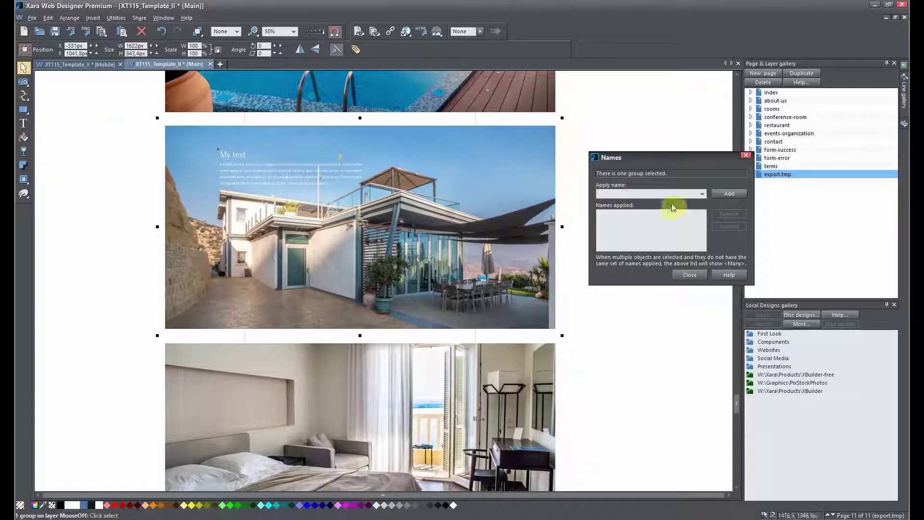
Apply the existing name filename=slide02.jpg to the building photo group
{"action": "left_click", "coordinate": [702, 193]}
{"action": "left_click_drag", "start_coordinate": [703, 237], "coordinate": [704, 327]}
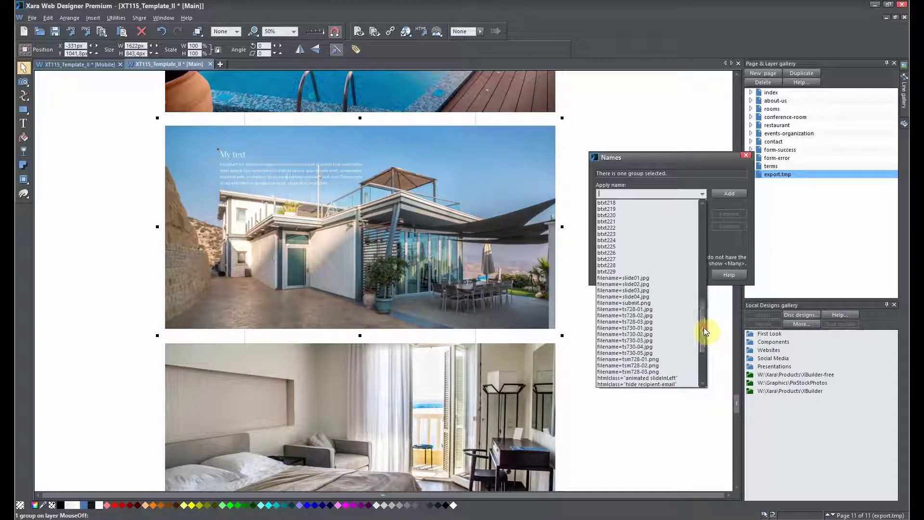
{"action": "left_click", "coordinate": [646, 290]}
{"action": "left_click", "coordinate": [727, 194]}
Apply the existing name htmlclass=hide to the building photo group and preview the website with its slider
{"action": "left_click", "coordinate": [702, 193]}
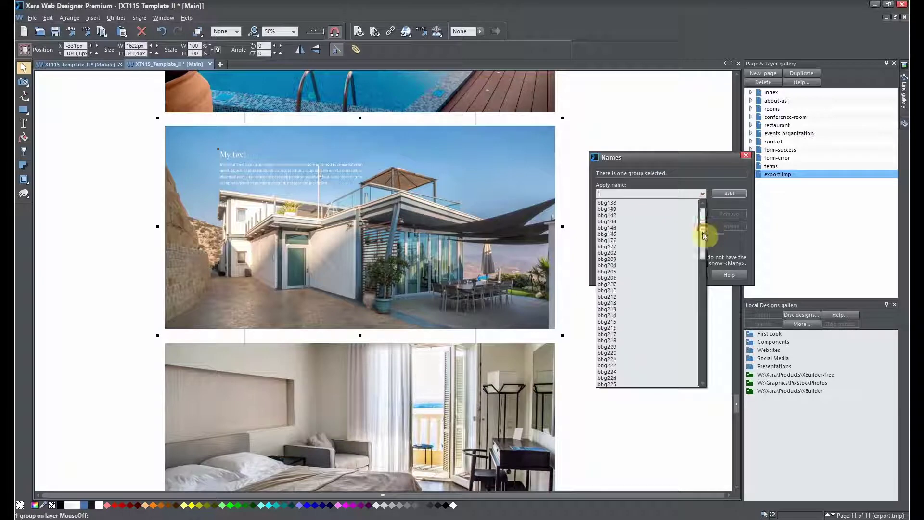
{"action": "left_click_drag", "start_coordinate": [708, 232], "coordinate": [702, 362]}
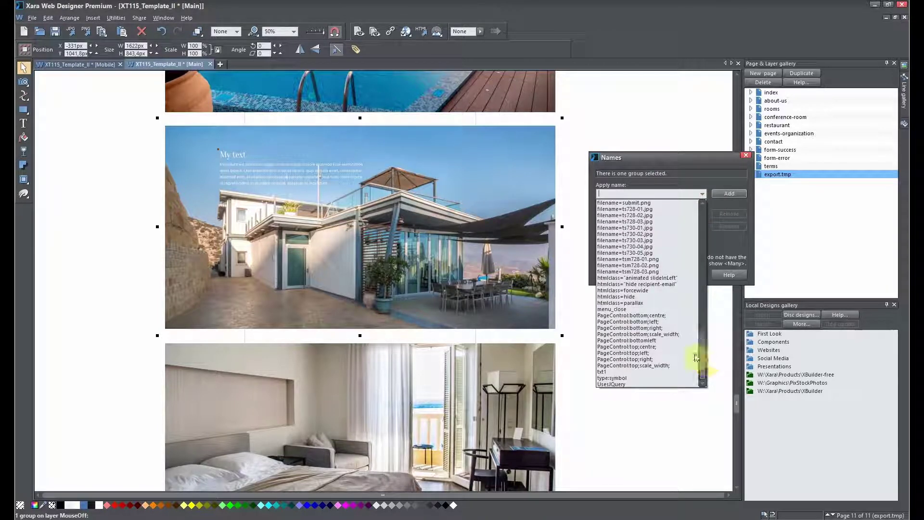
{"action": "left_click", "coordinate": [640, 297]}
{"action": "left_click", "coordinate": [729, 194]}
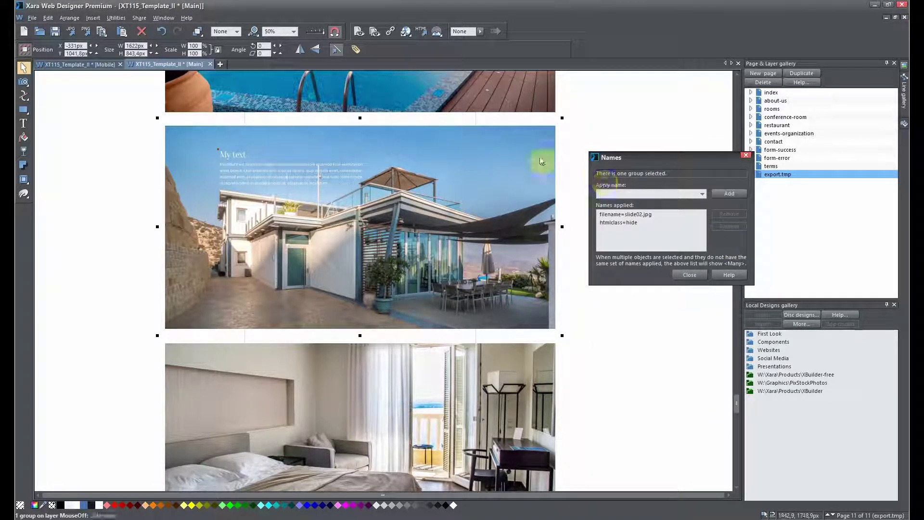
{"action": "left_click", "coordinate": [374, 31]}
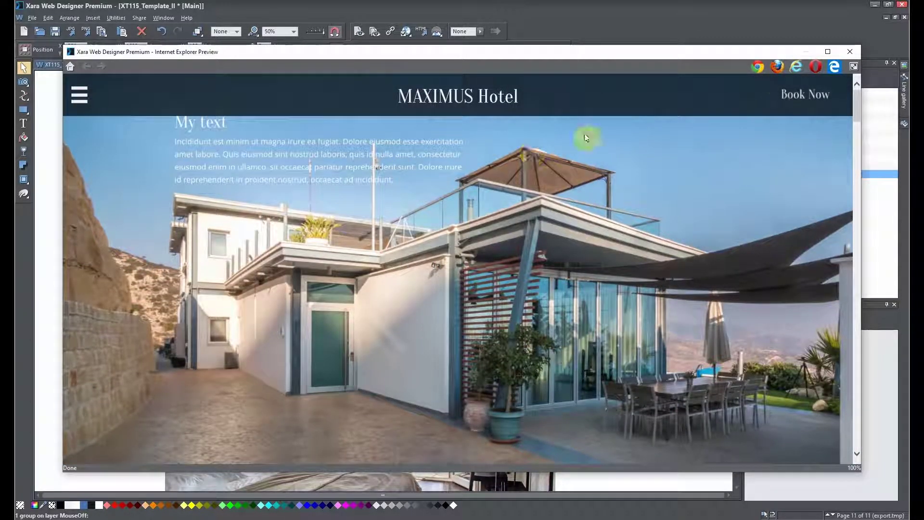
{"action": "left_click", "coordinate": [848, 51]}
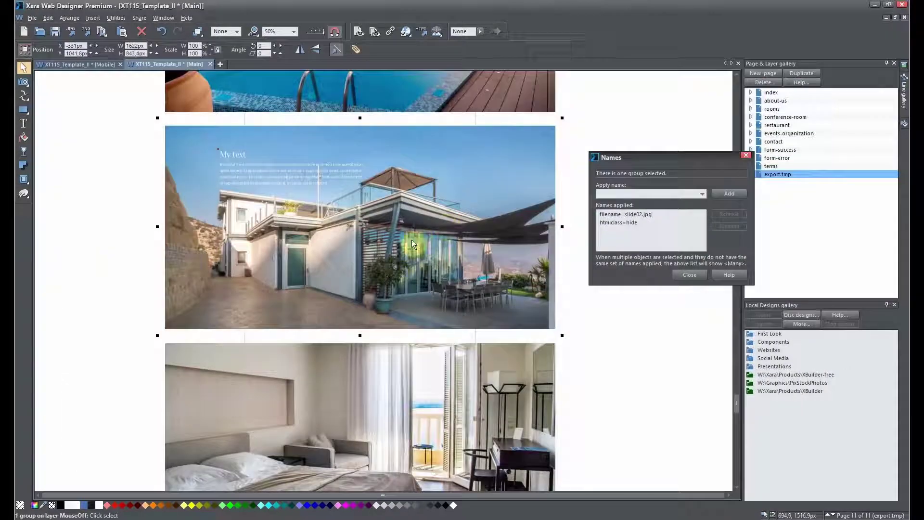